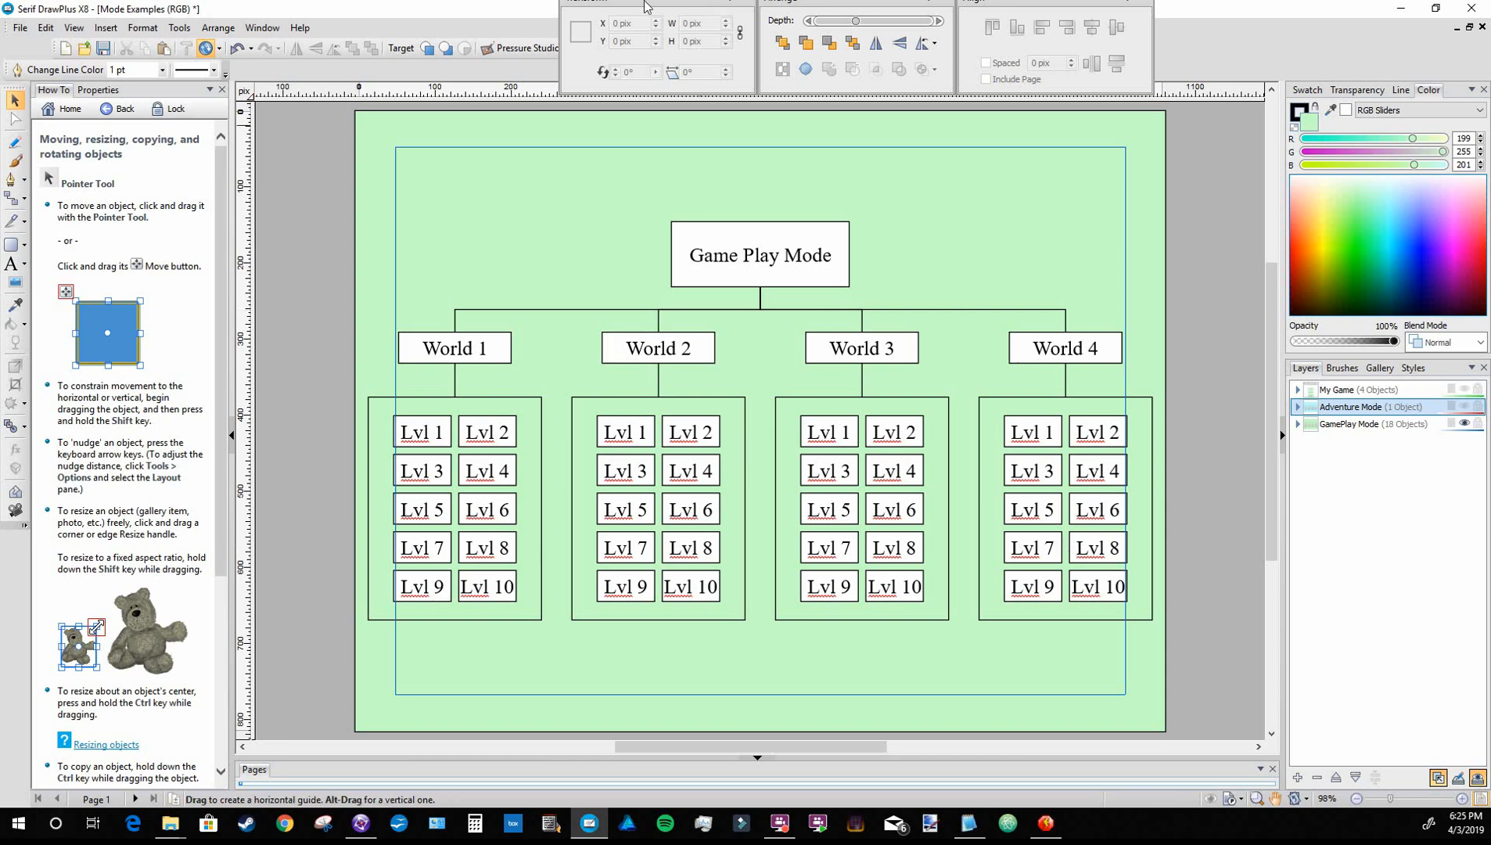
# Minimize the game mode diagram window and close both the running M3P Editor and Clickteam Fusion
pyautogui.click(1404, 12)
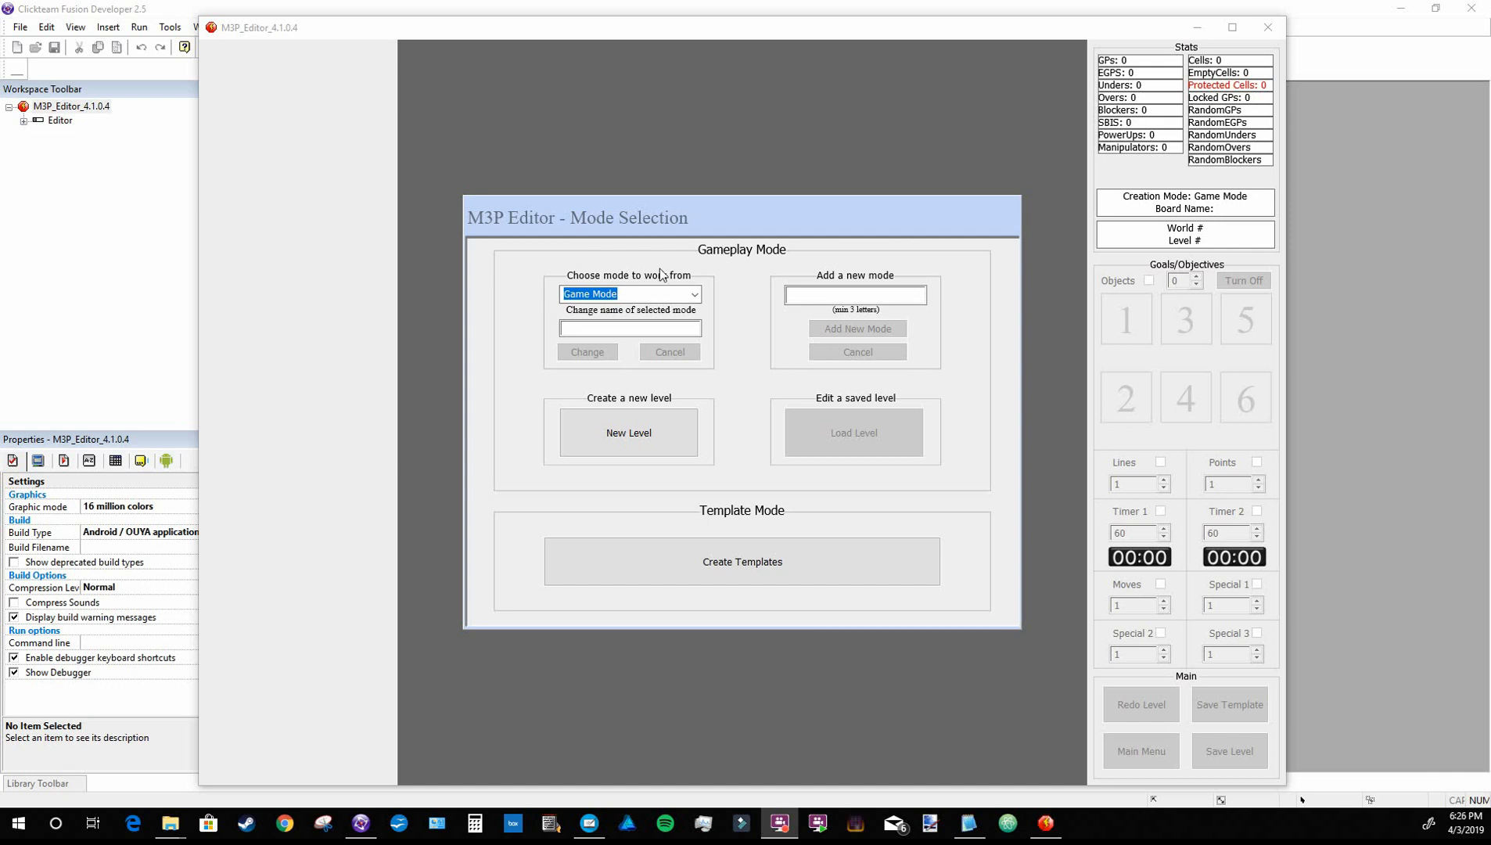
pyautogui.click(1268, 27)
pyautogui.click(1471, 10)
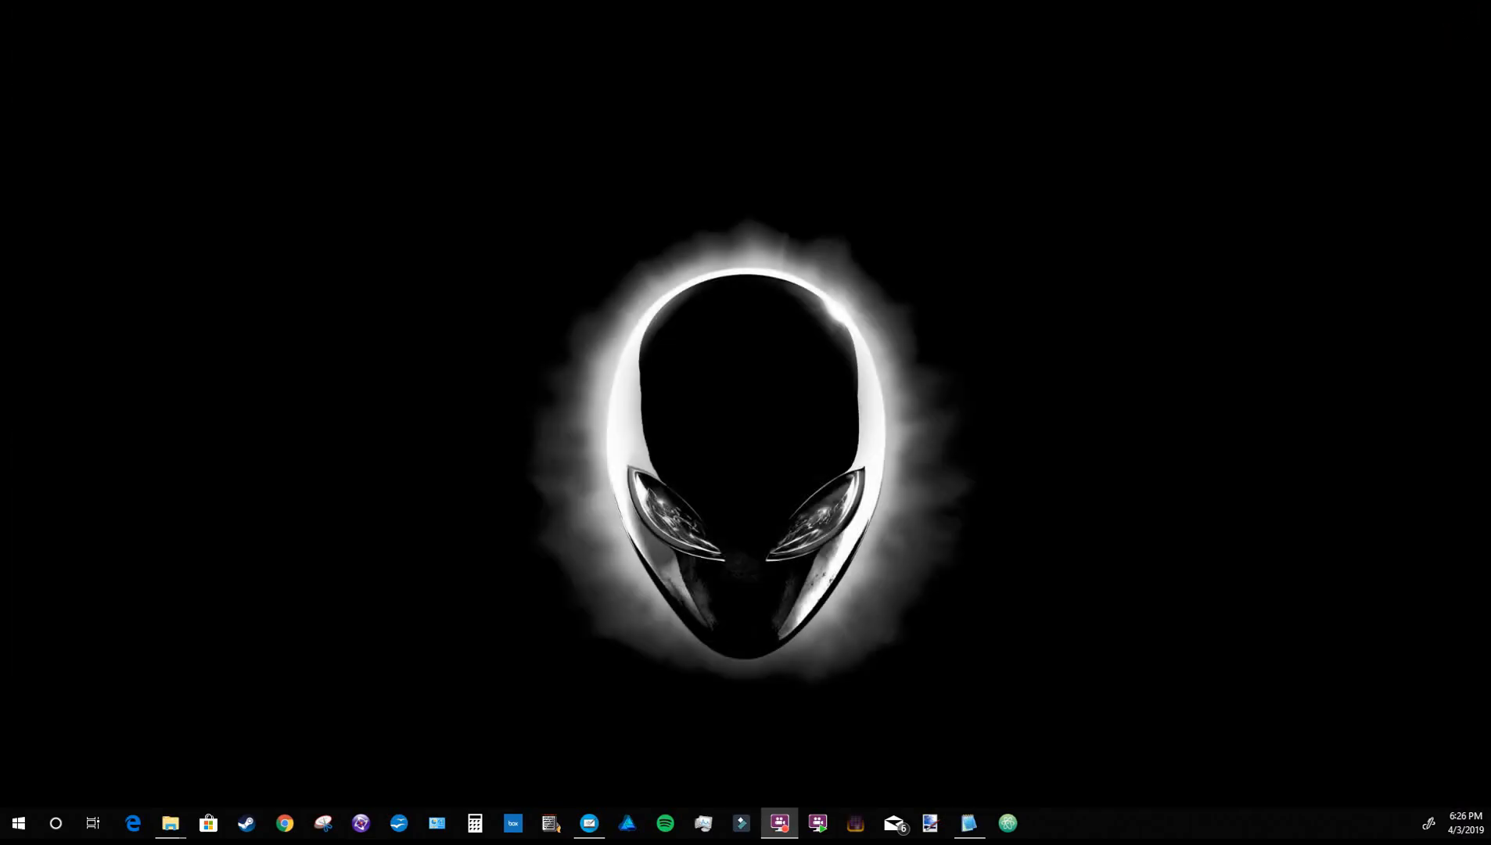
# Place the My Match 3 Game folder window on one half of the desktop and open M3P_Editor_4.1.0.4 in Clickteam Fusion
pyautogui.moveTo(1490, 208); pyautogui.dragTo(809, 3)
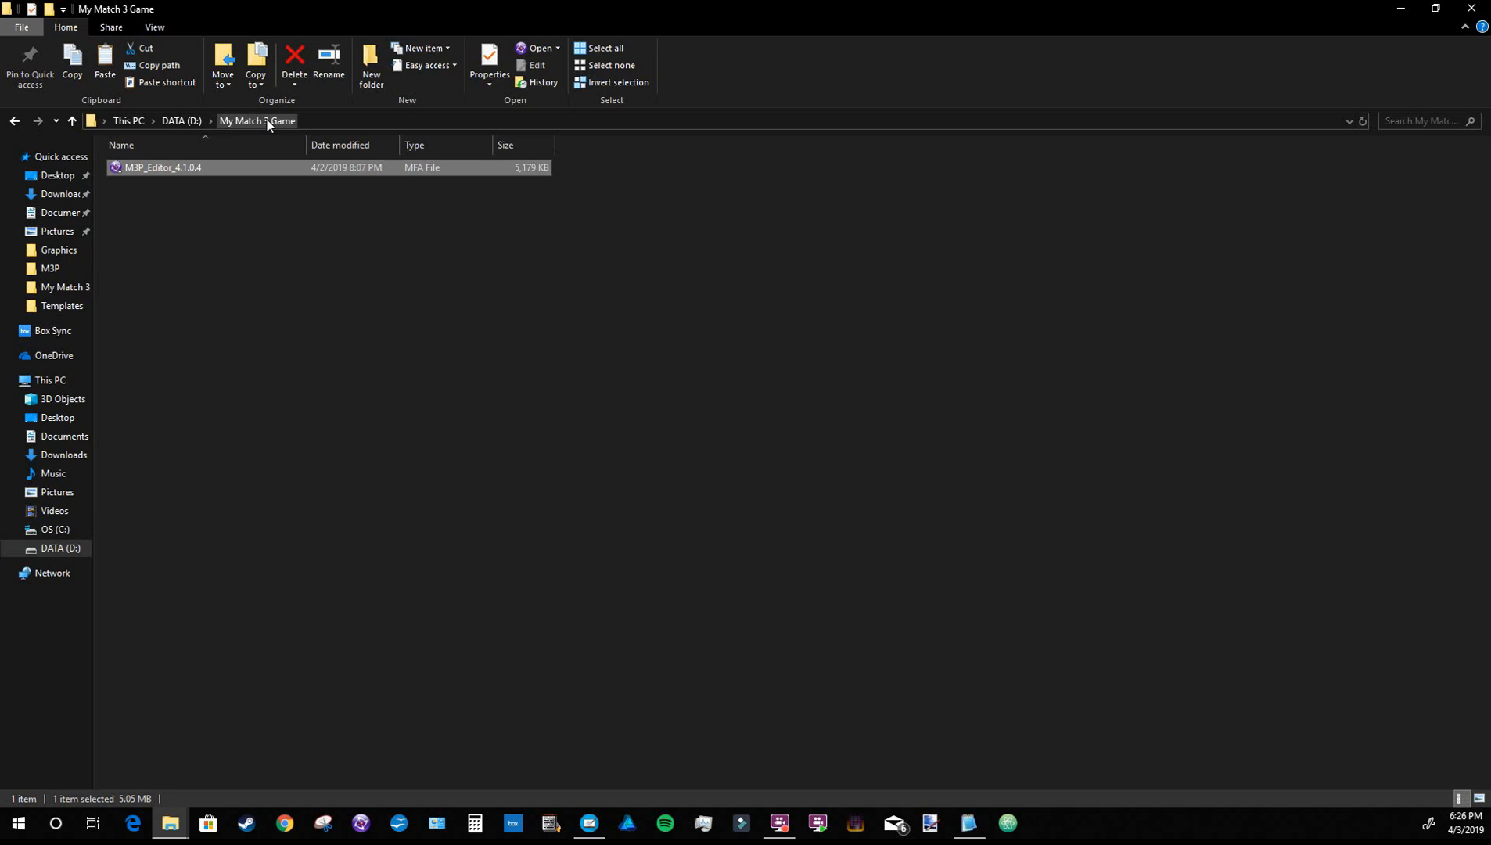
pyautogui.moveTo(546, 17); pyautogui.dragTo(1207, 25)
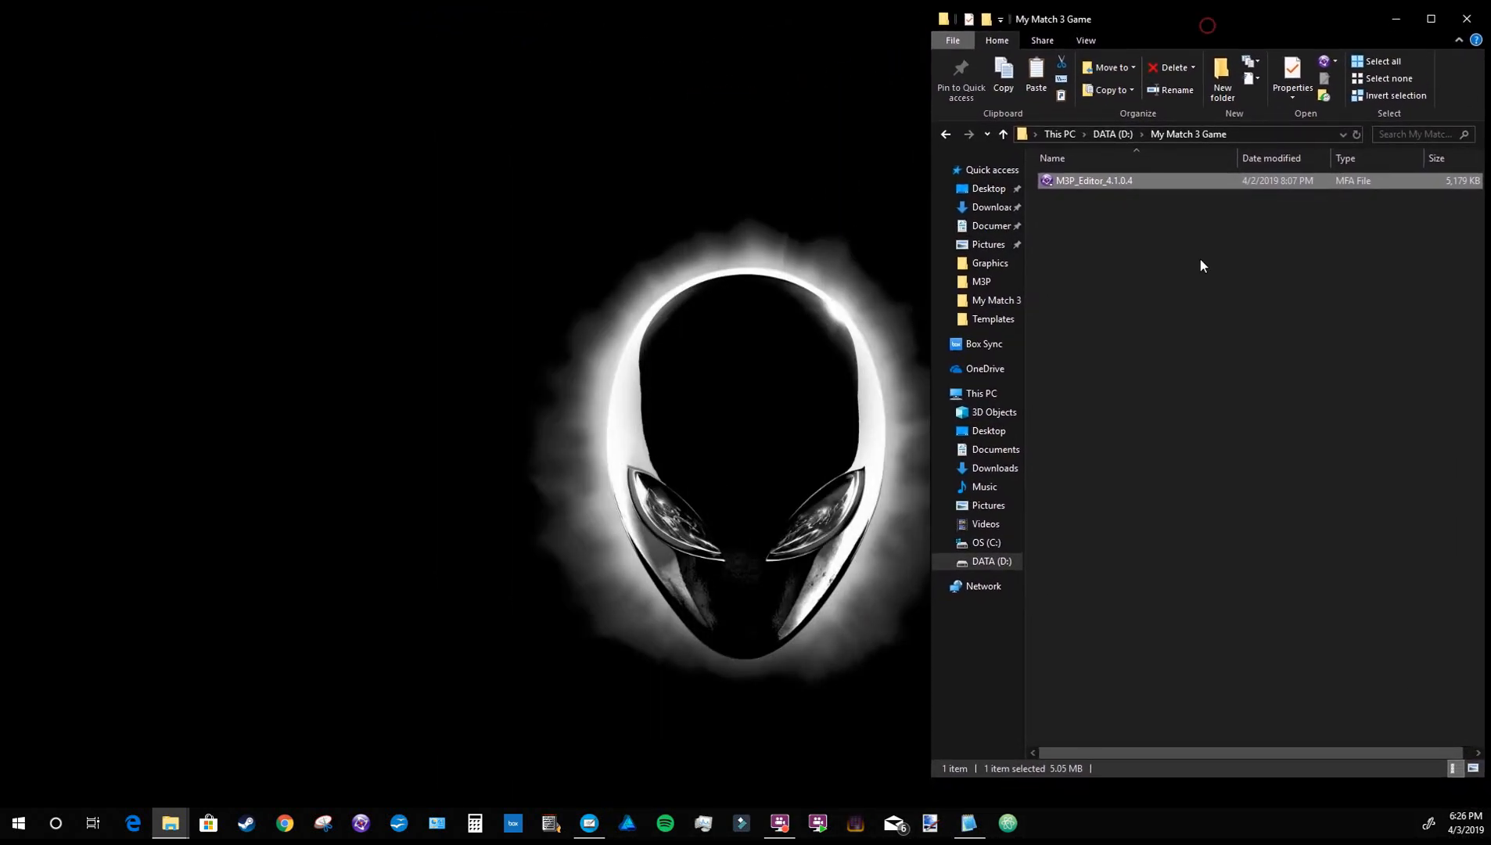
pyautogui.doubleClick(1099, 181)
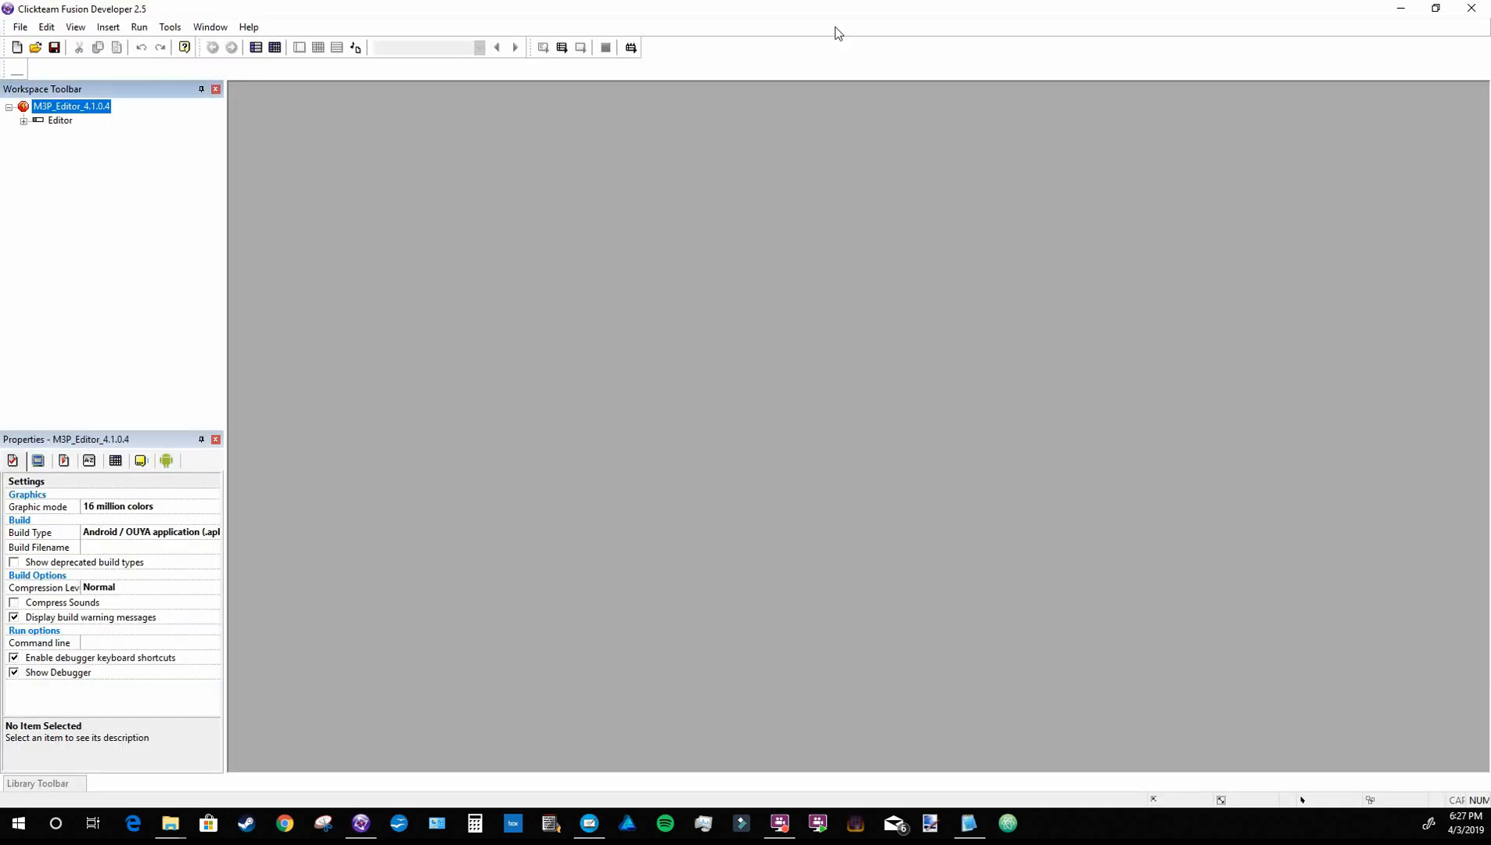
# Restore the Clickteam Fusion window down and resize it to fit beside the My Match 3 Game folder window
pyautogui.click(1435, 8)
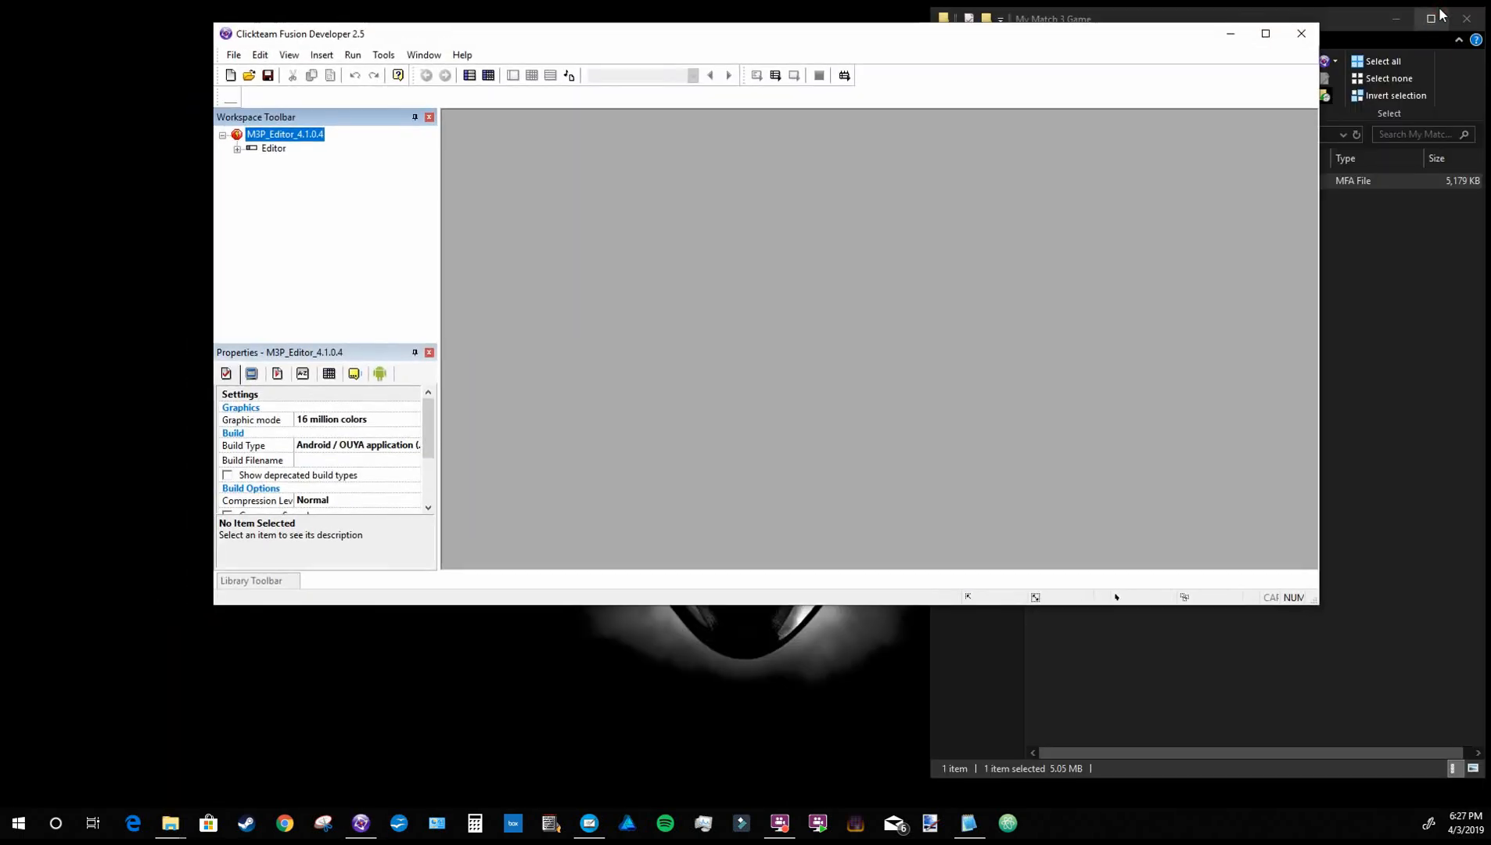
pyautogui.moveTo(1321, 121); pyautogui.dragTo(928, 193)
pyautogui.moveTo(701, 35); pyautogui.dragTo(603, 18)
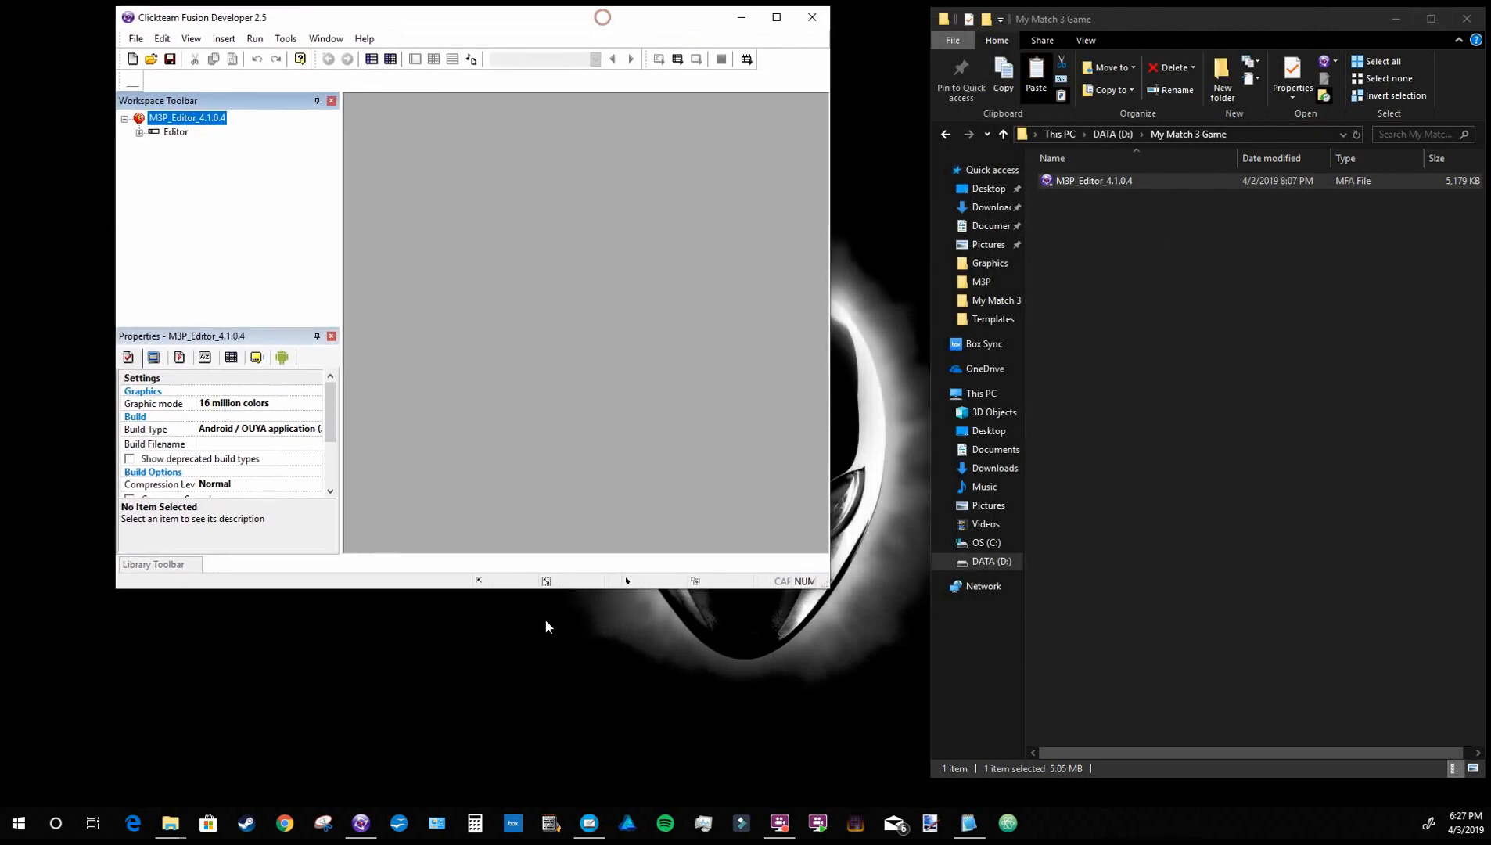
pyautogui.click(508, 589)
pyautogui.moveTo(514, 589); pyautogui.dragTo(510, 800)
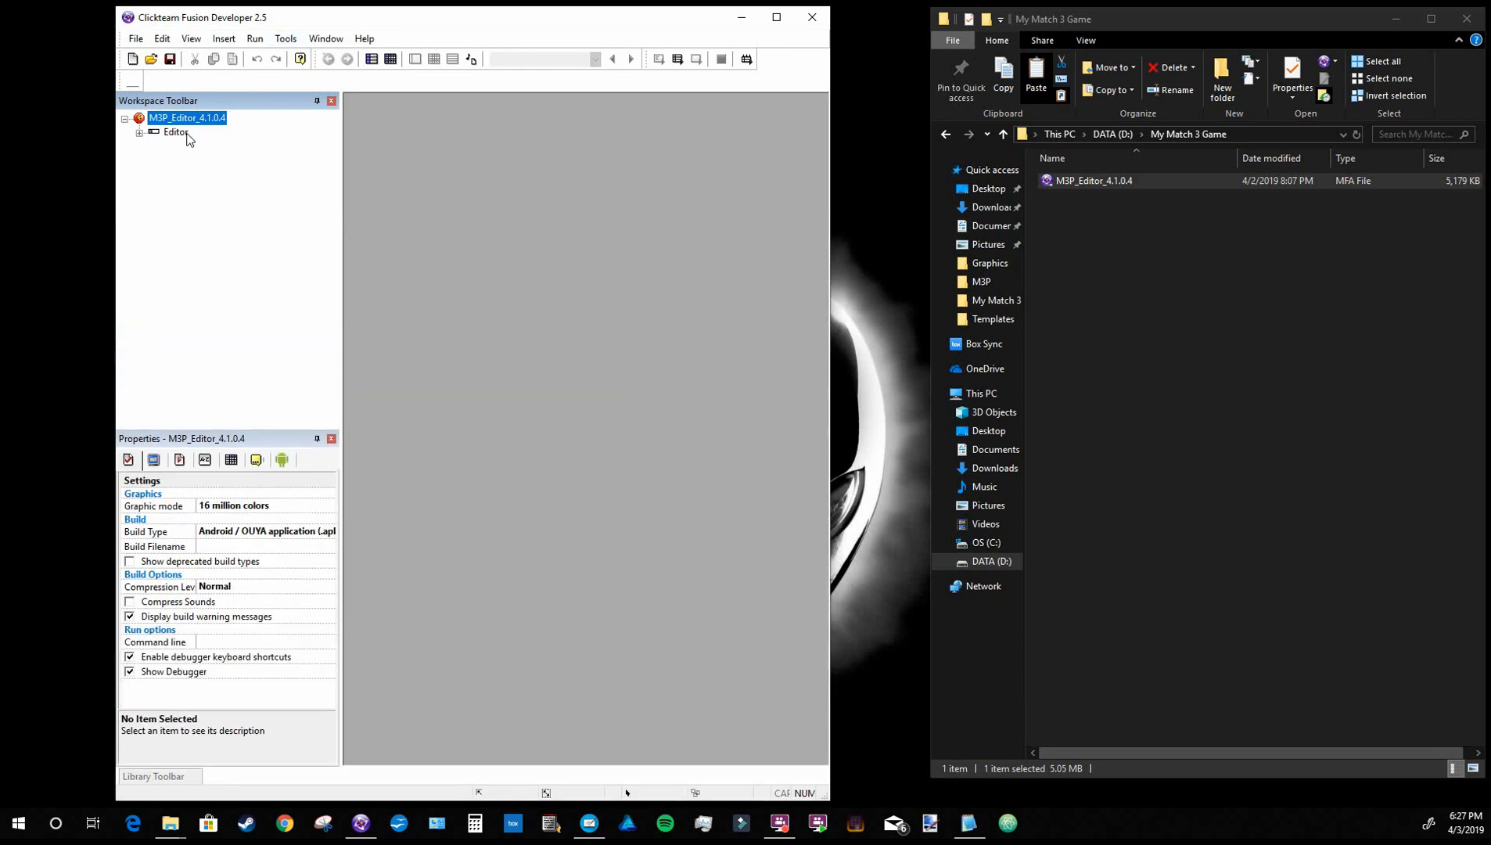
# Run the M3P_Editor_4.1.0.4 application and arrange its window beside a narrowed My Match 3 Game folder window
pyautogui.click(678, 59)
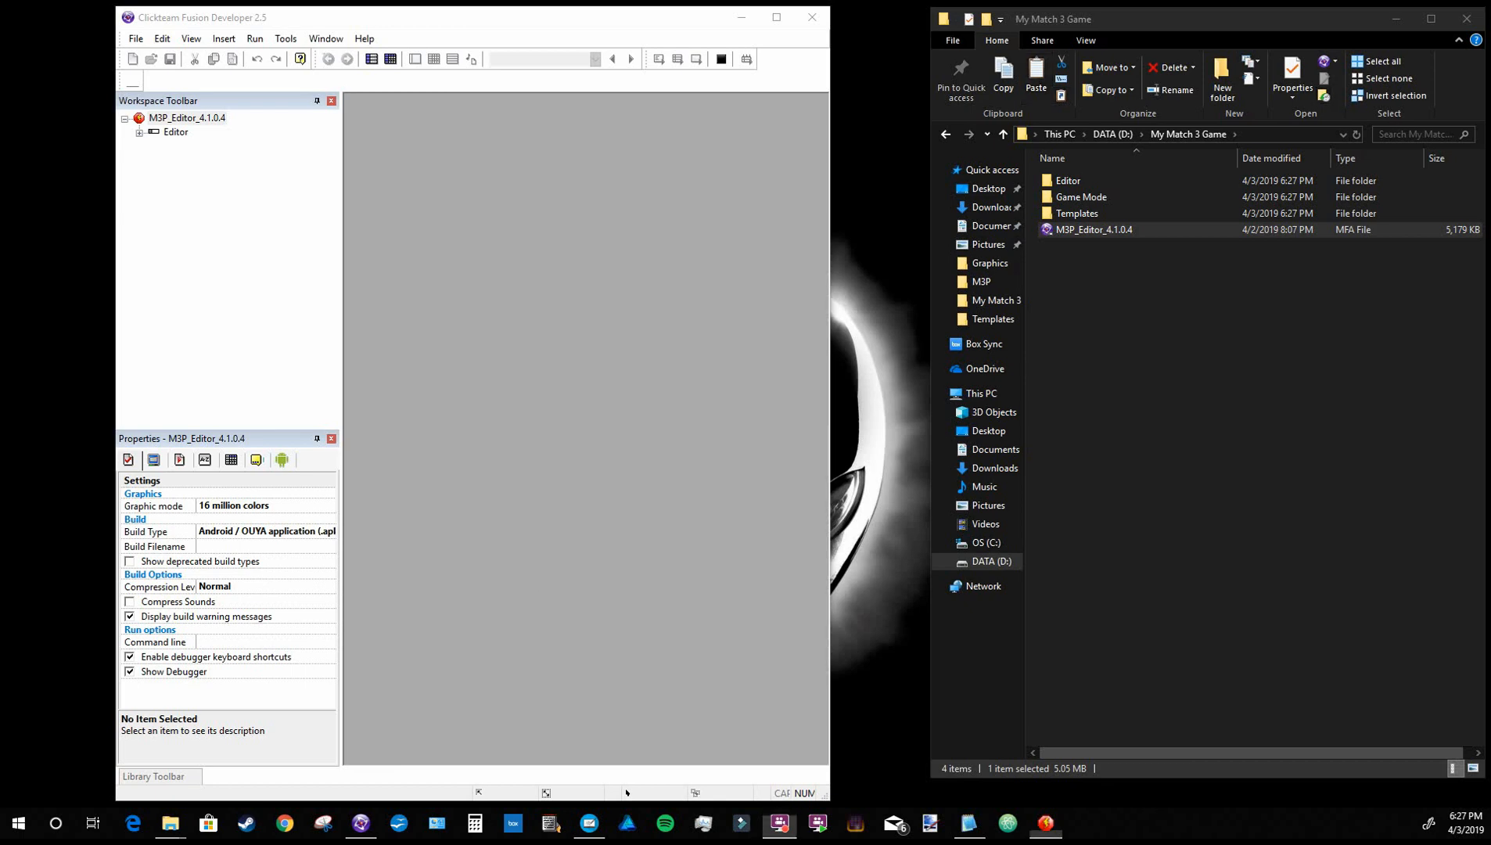
pyautogui.moveTo(0, 31); pyautogui.dragTo(716, 15)
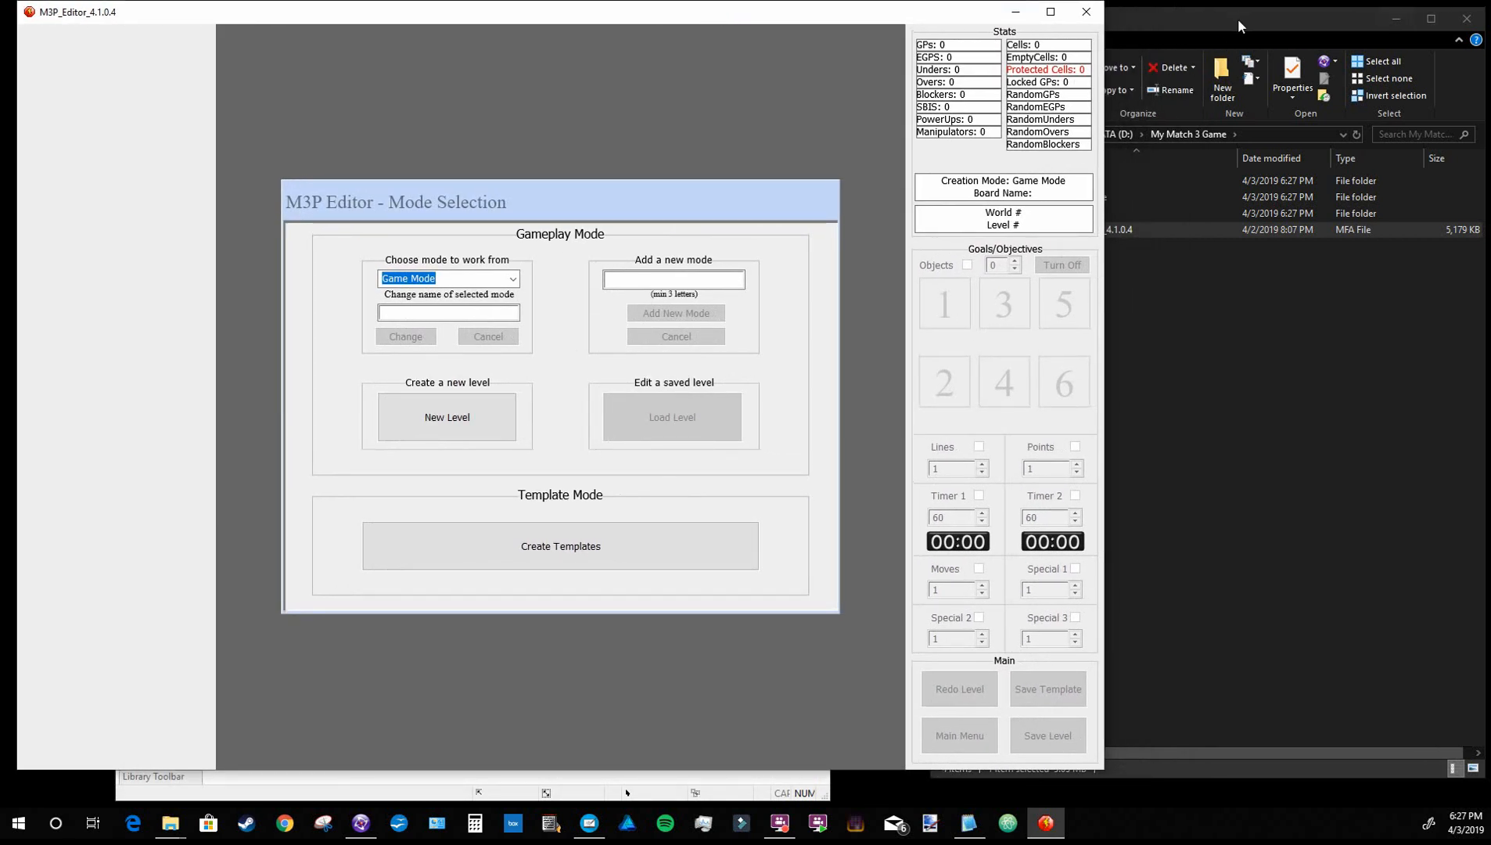
pyautogui.click(1239, 23)
pyautogui.moveTo(930, 283); pyautogui.dragTo(1100, 283)
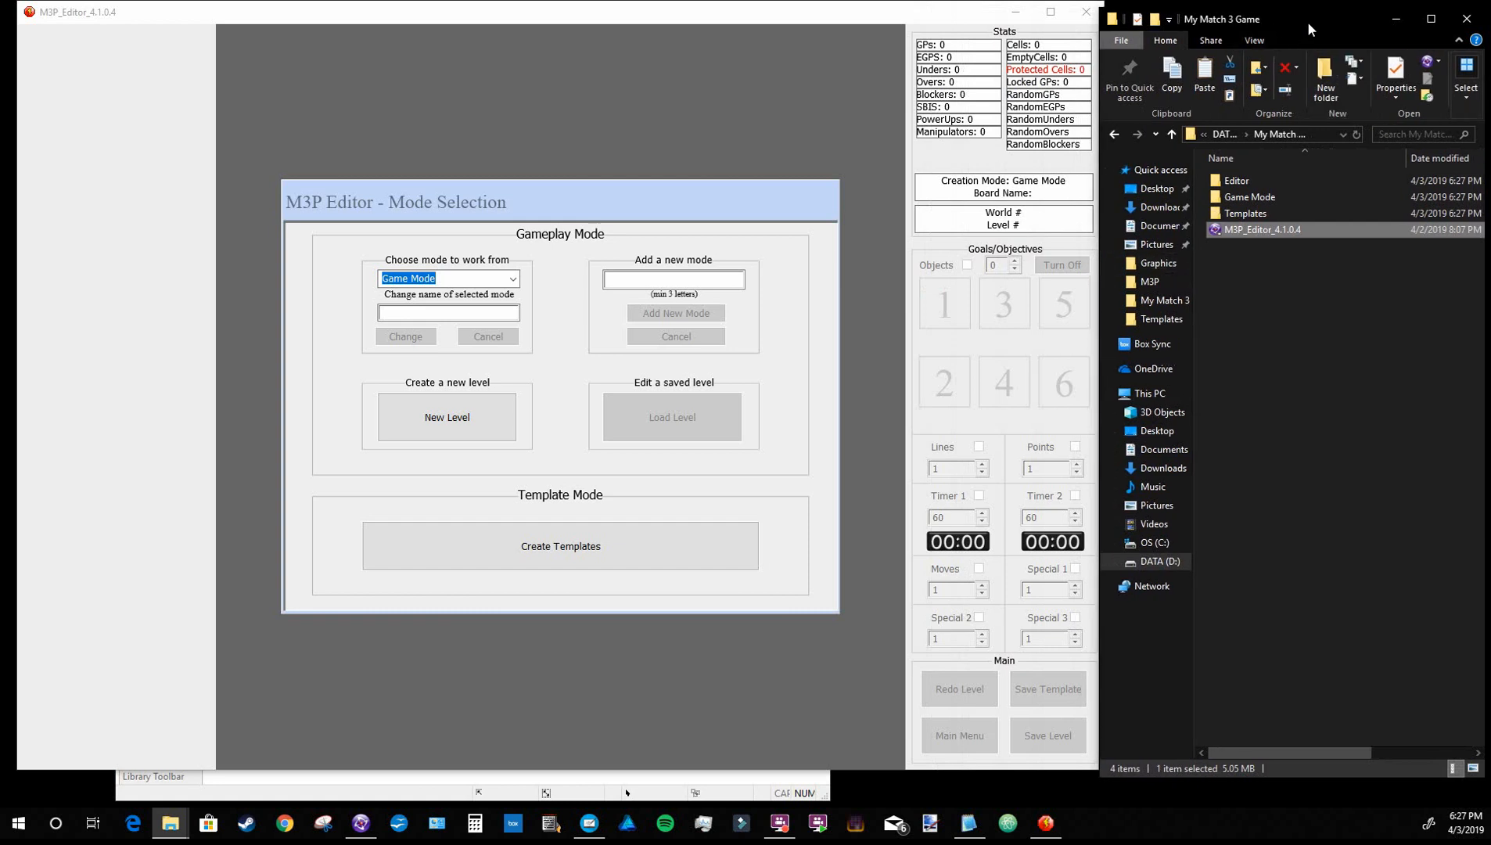
pyautogui.moveTo(1308, 23); pyautogui.dragTo(1311, 15)
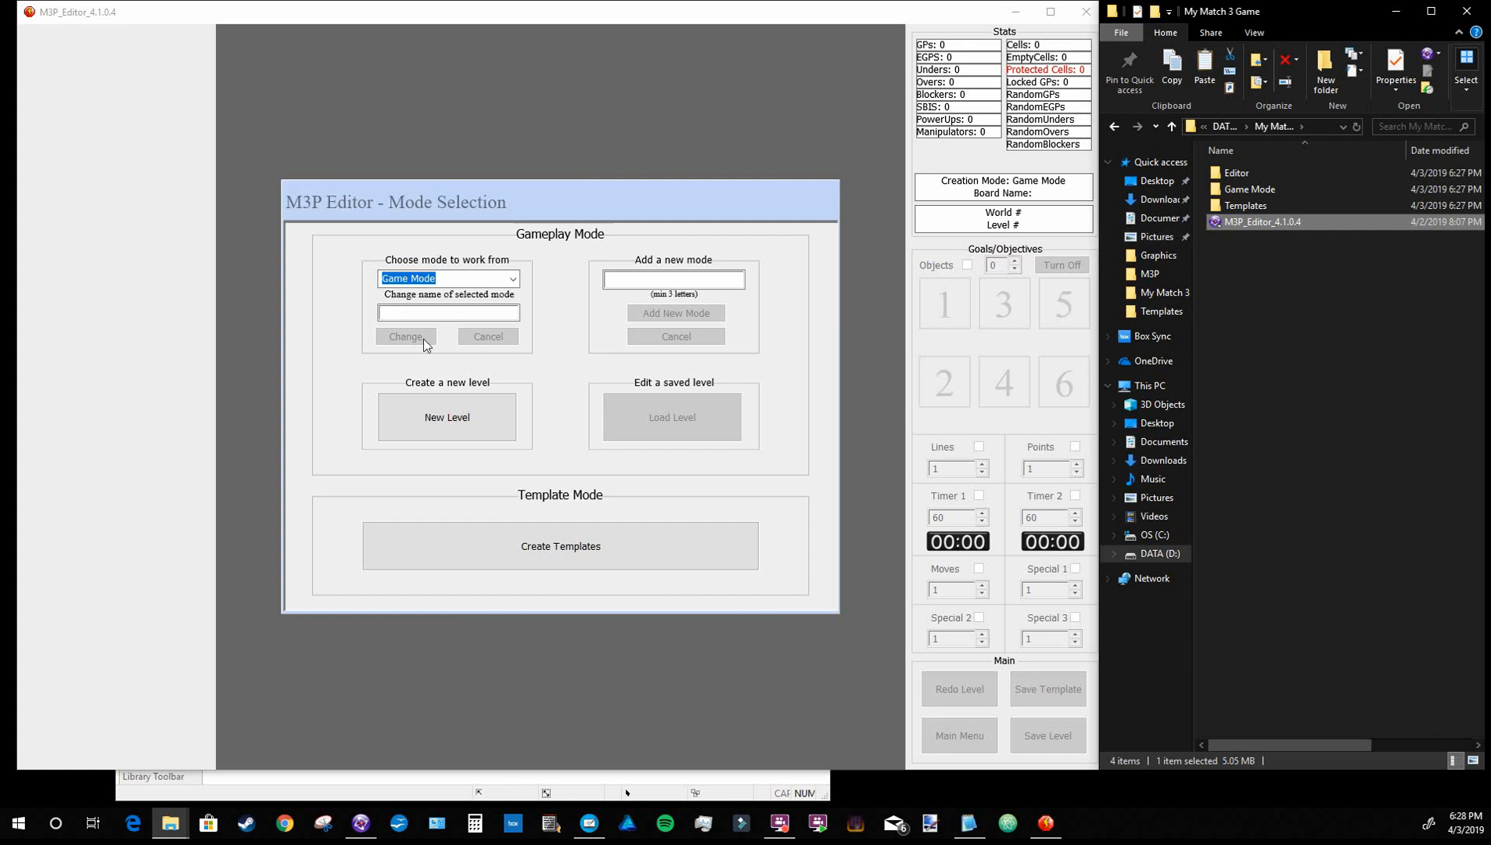
# Check the available gameplay modes in the editor and inspect the contents of the Game Mode folder
pyautogui.click(514, 279)
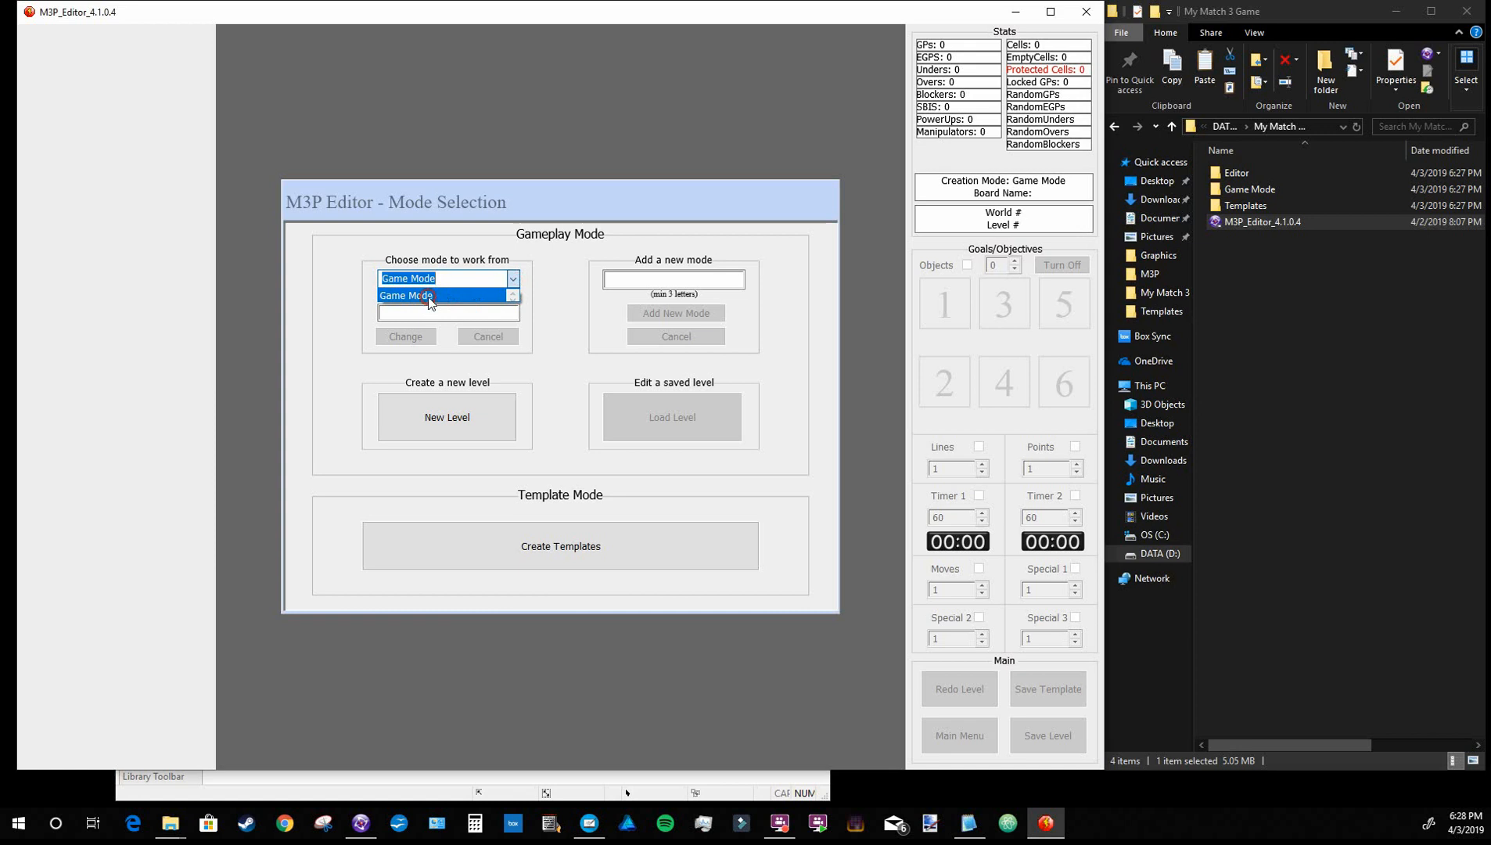
pyautogui.click(427, 301)
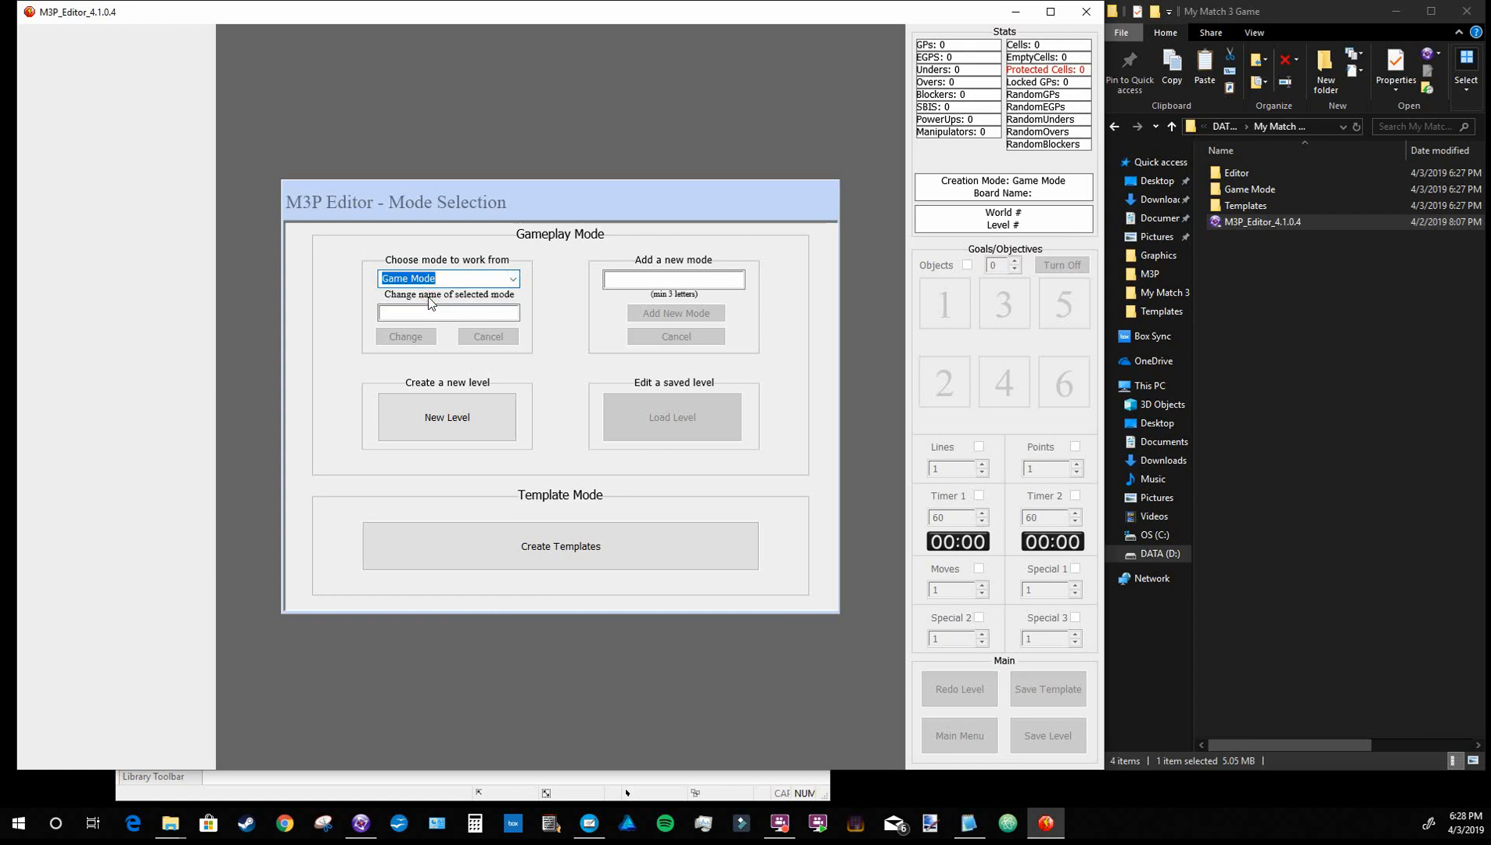
pyautogui.doubleClick(1269, 191)
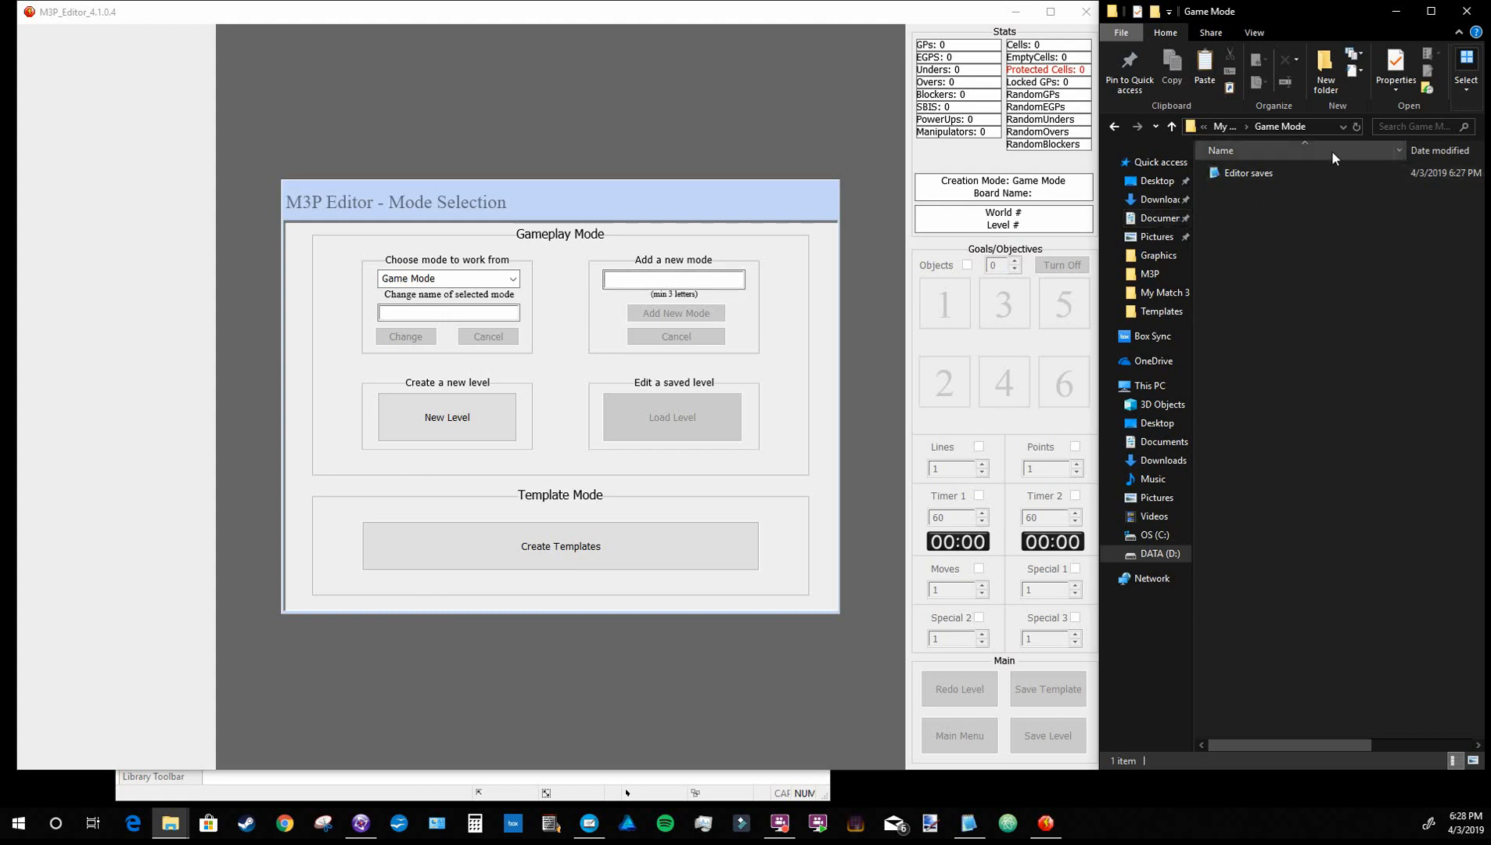
pyautogui.click(1172, 127)
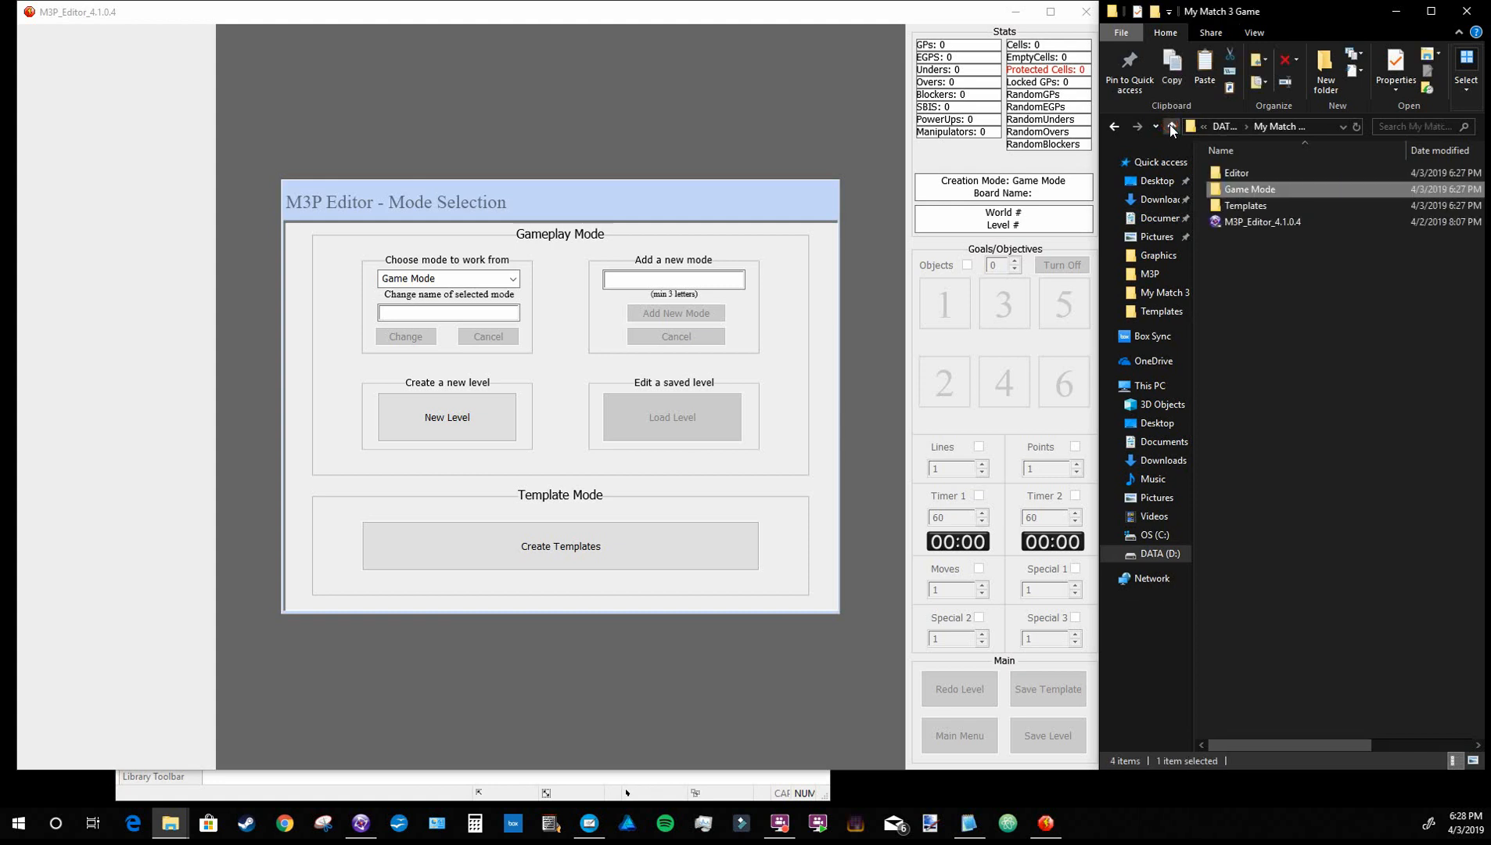
# Add a new gameplay mode named "Puzzle Mode" and confirm the name
pyautogui.click(655, 282)
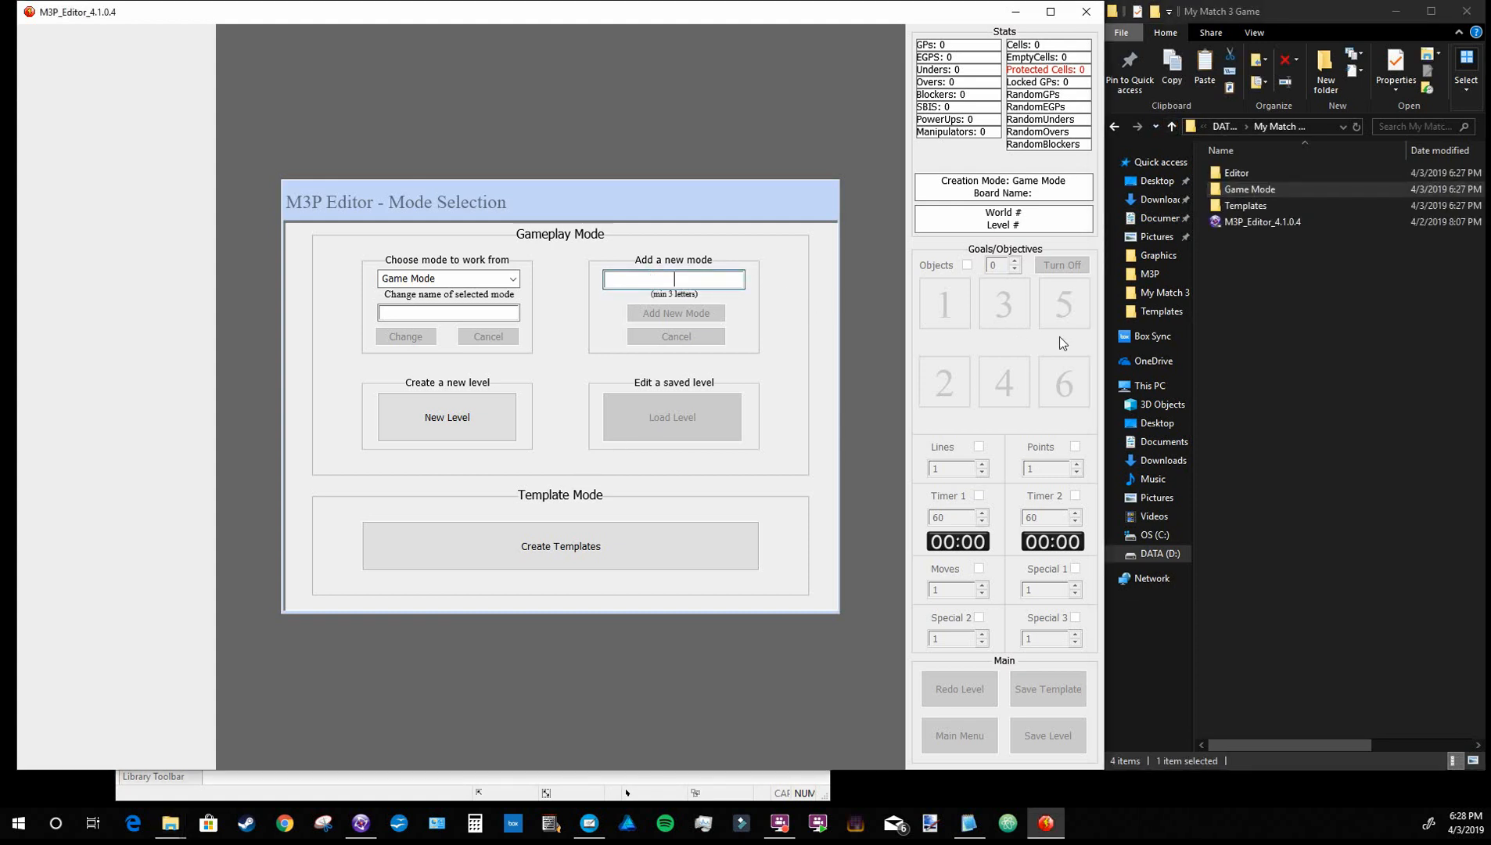
pyautogui.write('Puzzle')
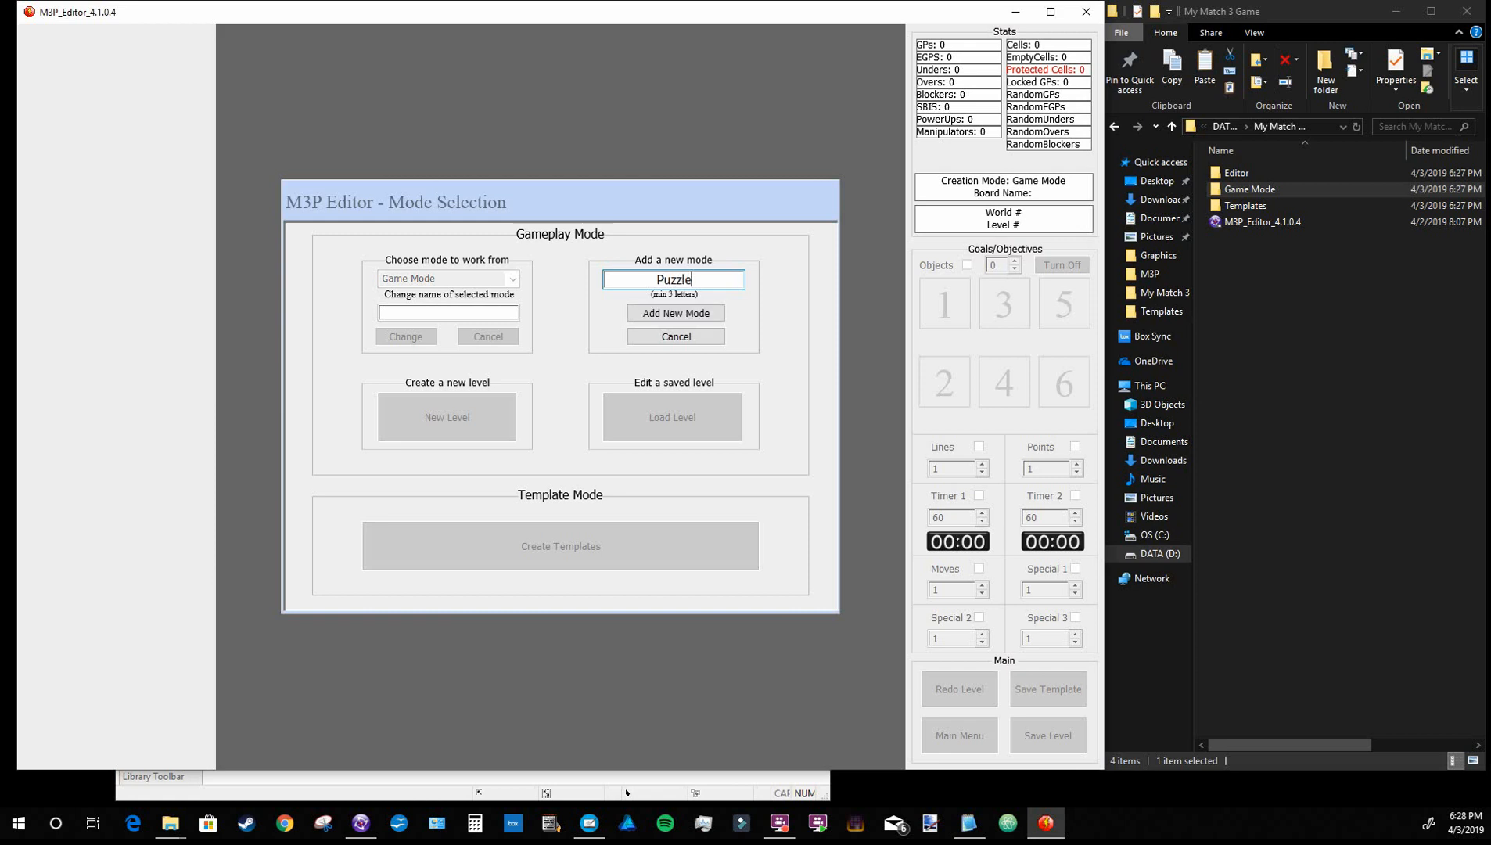
pyautogui.write(' Mode')
pyautogui.press('Return')
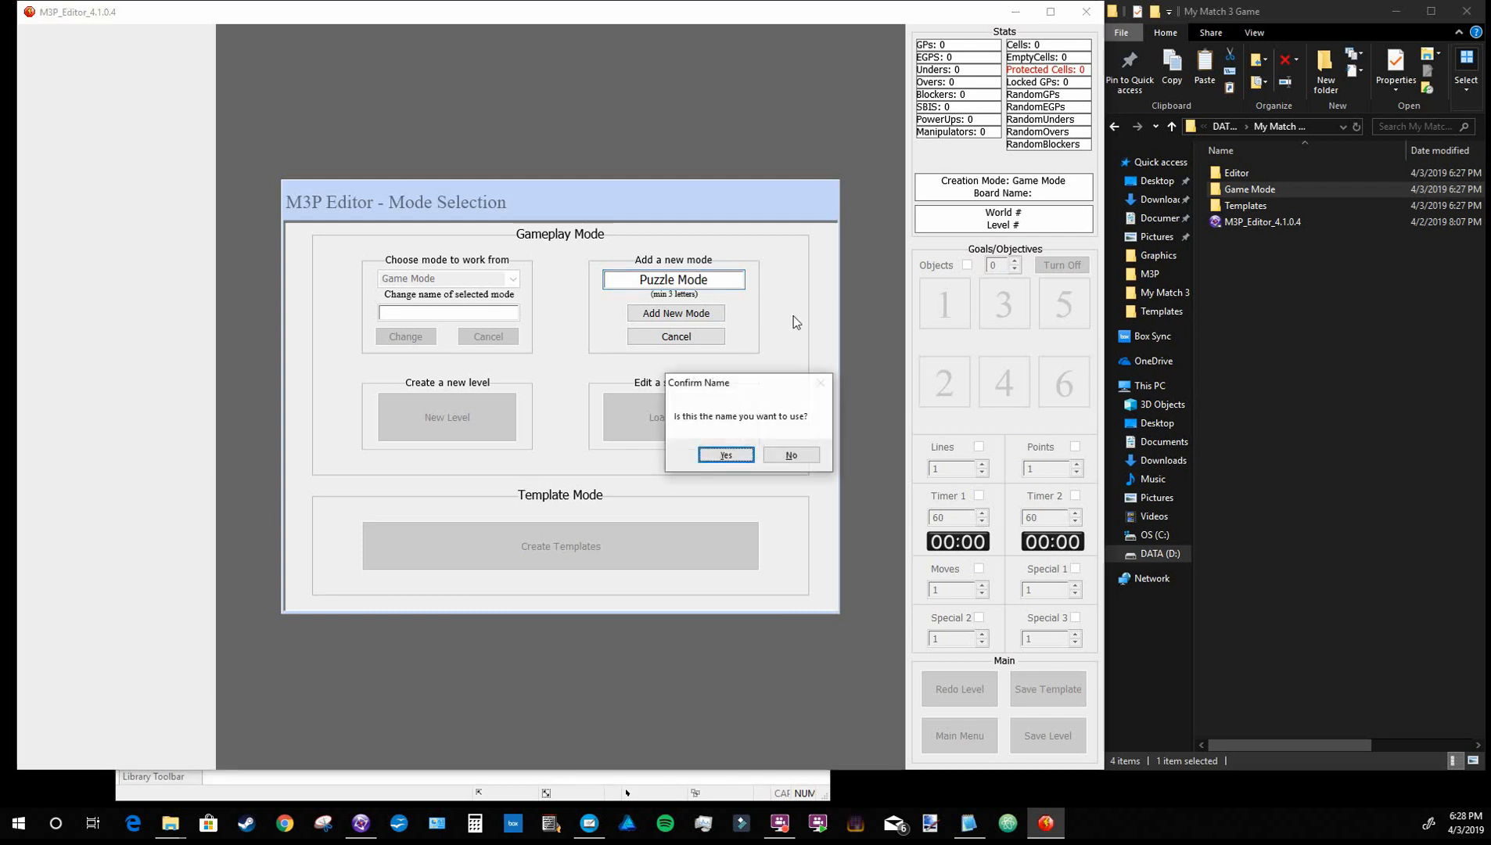
pyautogui.click(733, 457)
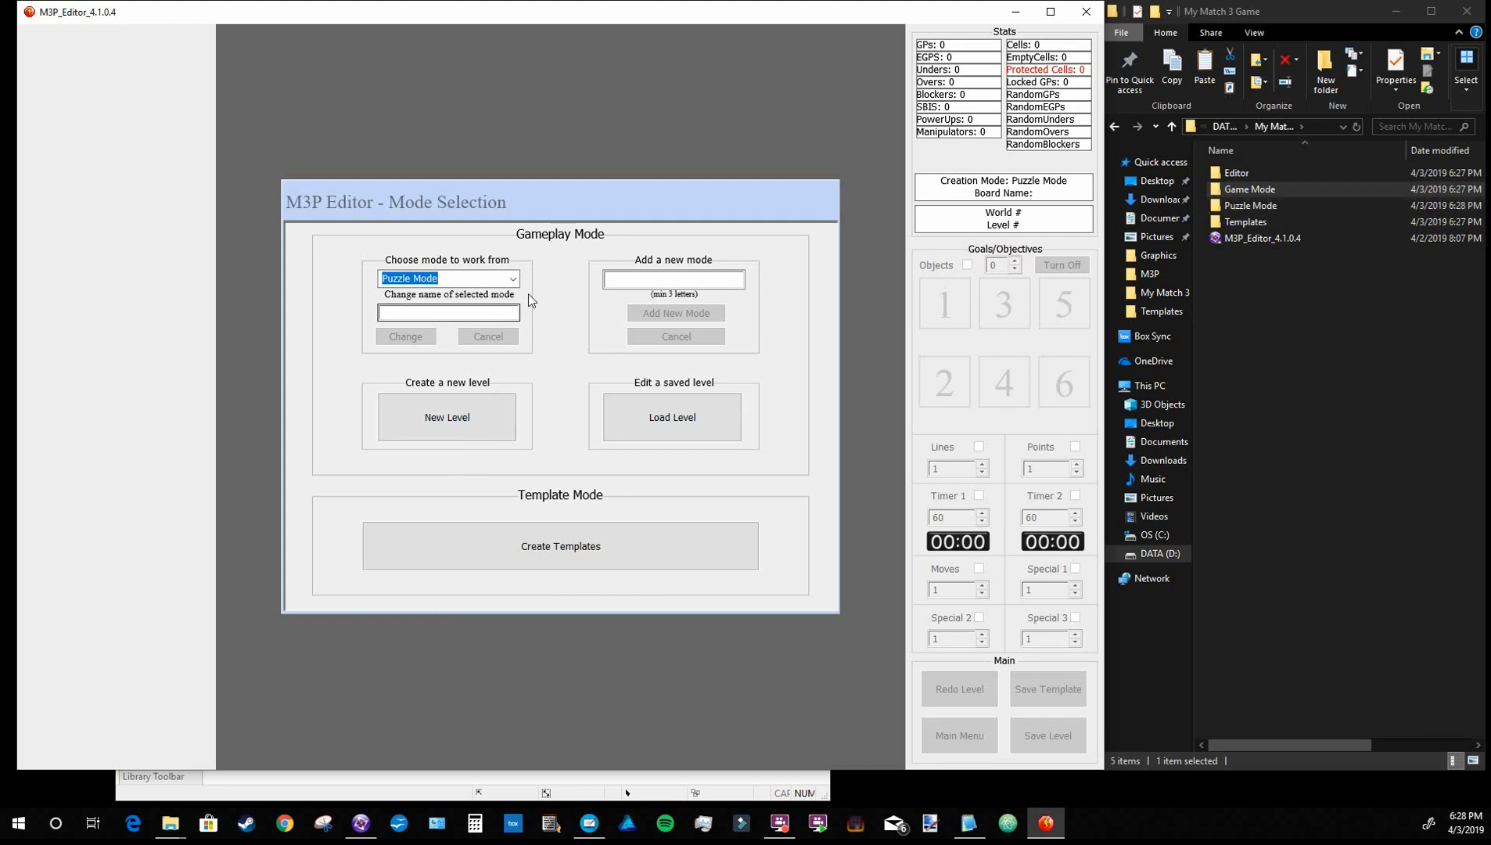
# Rename the selected Puzzle Mode to "Adventure" and confirm the name
pyautogui.click(485, 316)
pyautogui.write('Adventure')
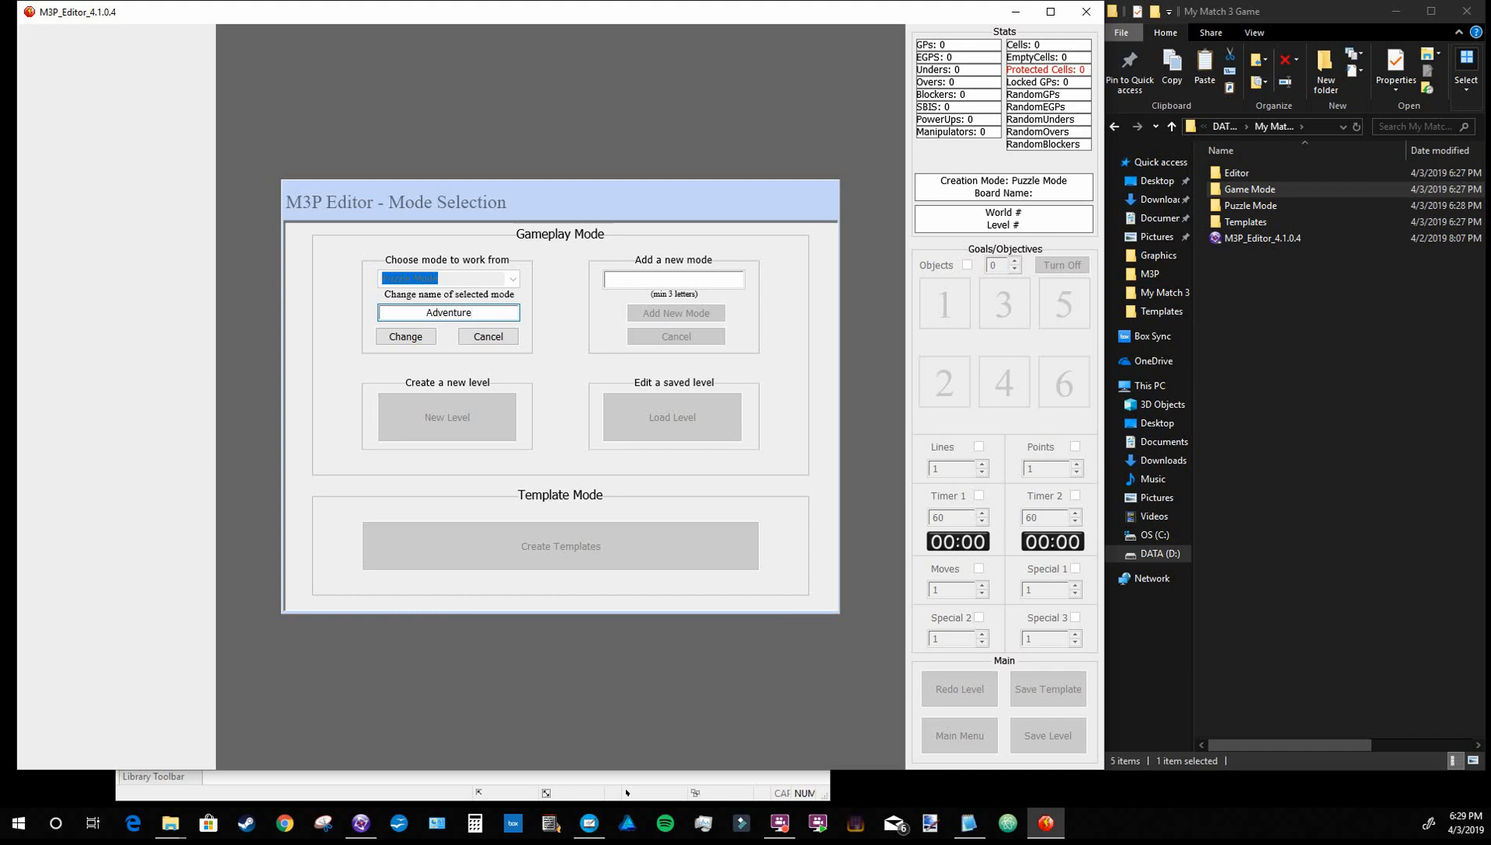
pyautogui.press('Return')
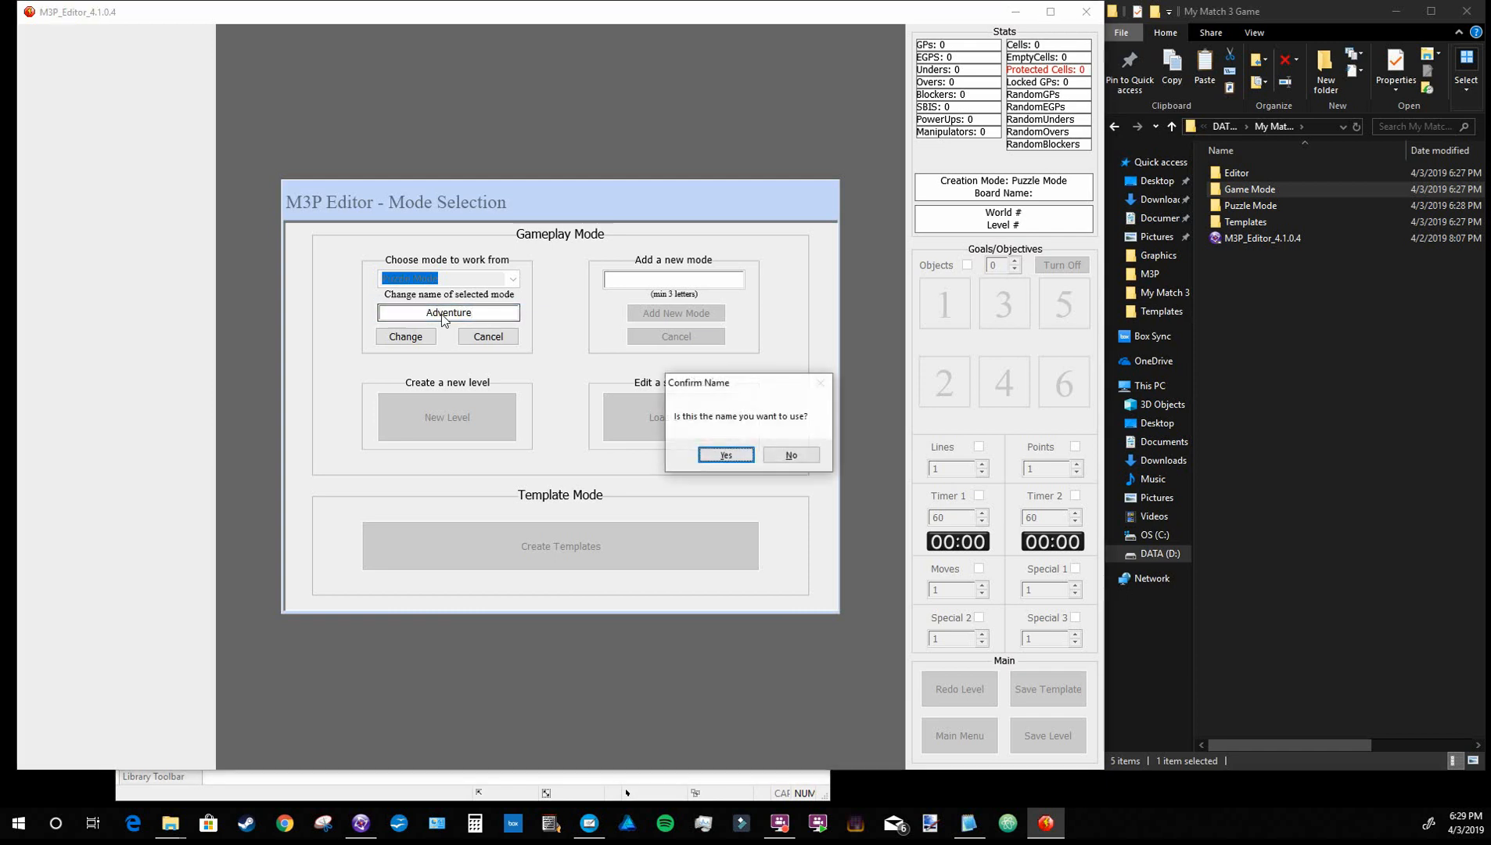
pyautogui.click(726, 456)
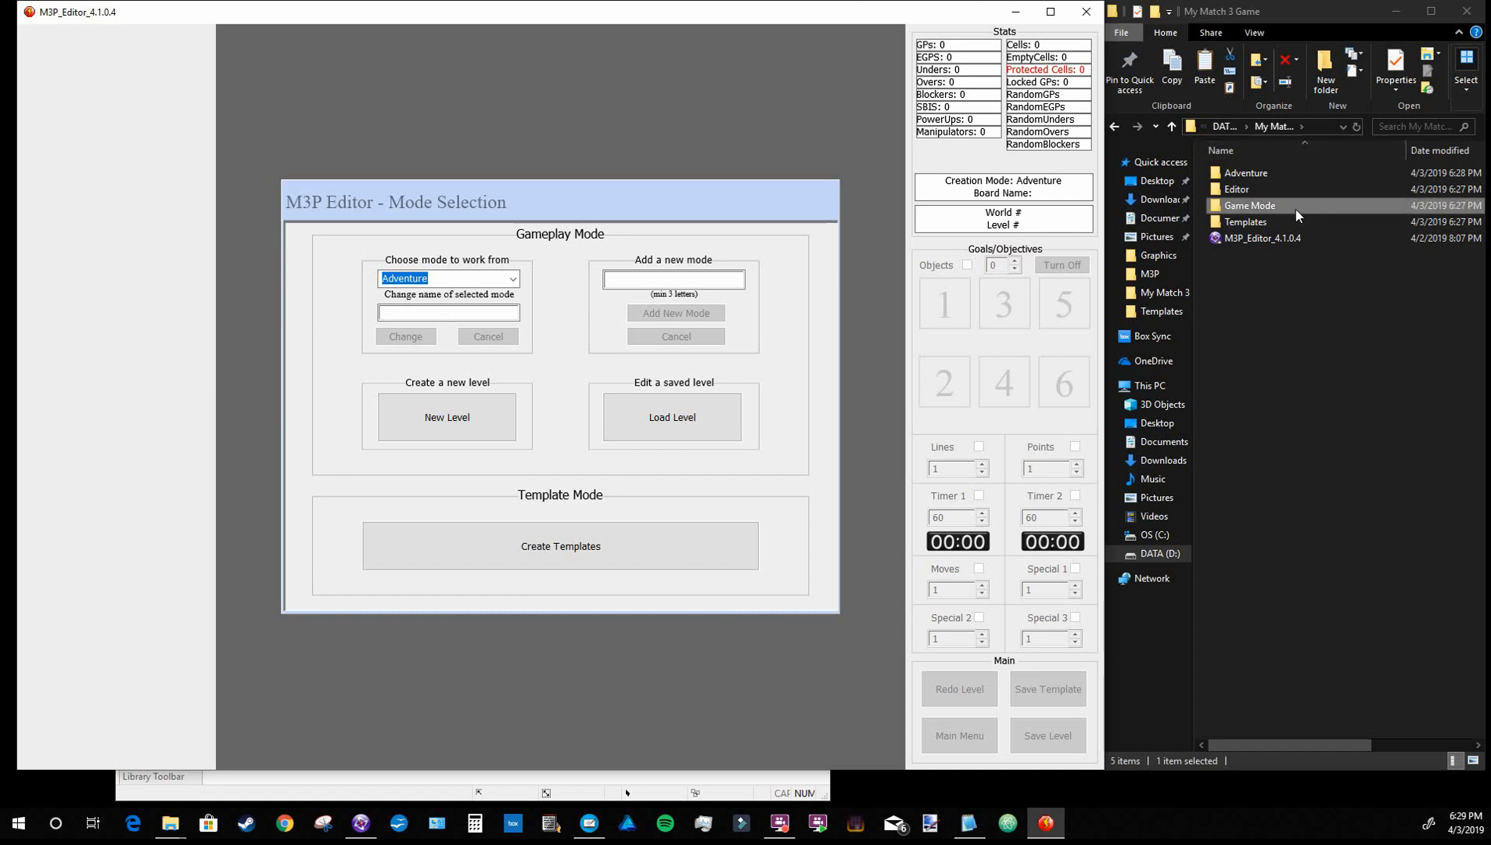
# Choose Game Mode as the mode to work from and open the Game Mode folder in the file window
pyautogui.click(512, 279)
pyautogui.click(500, 298)
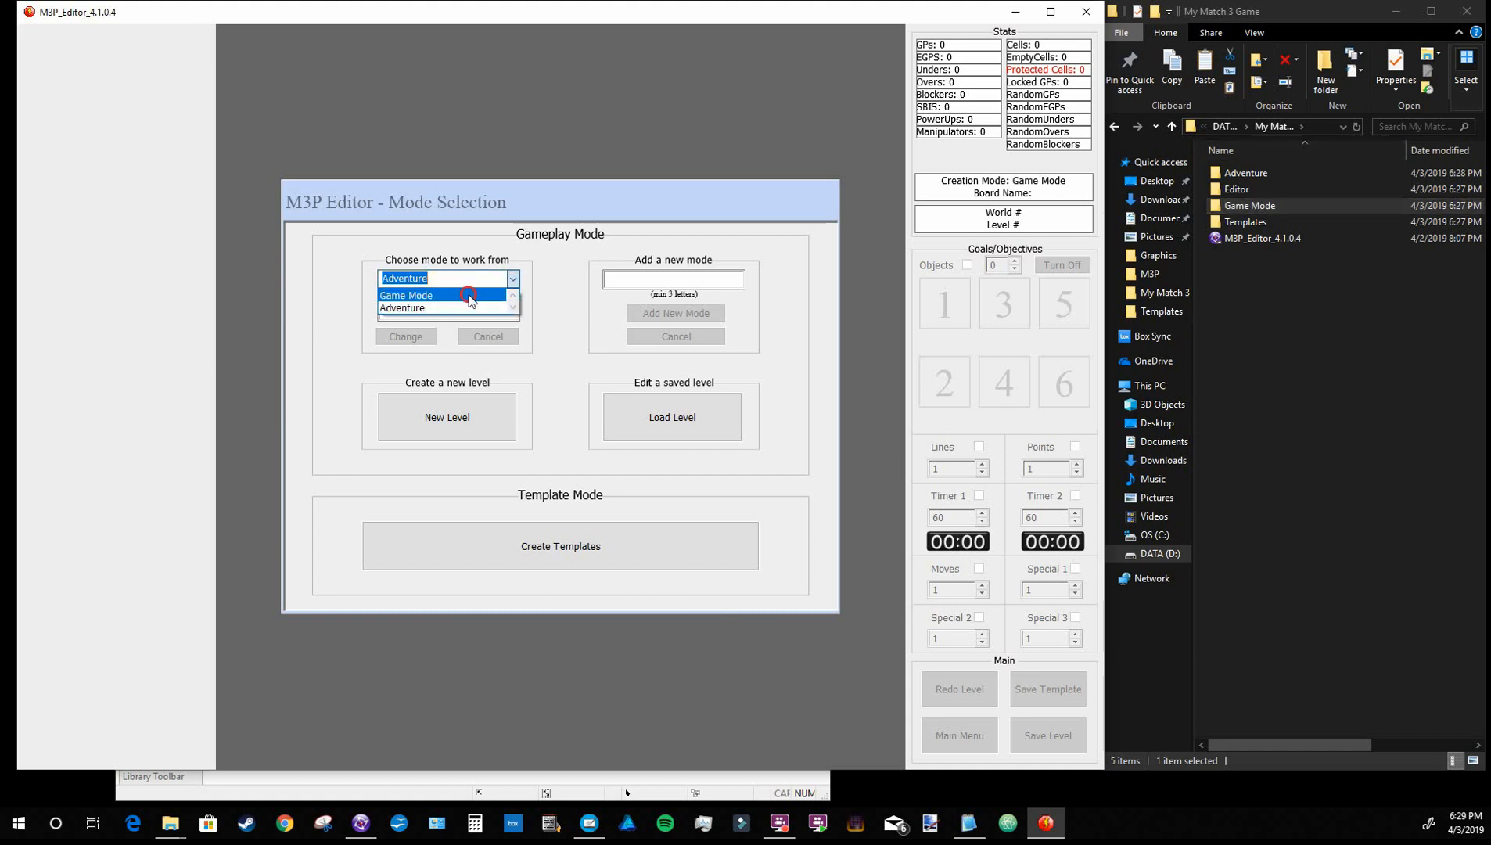
pyautogui.doubleClick(1251, 205)
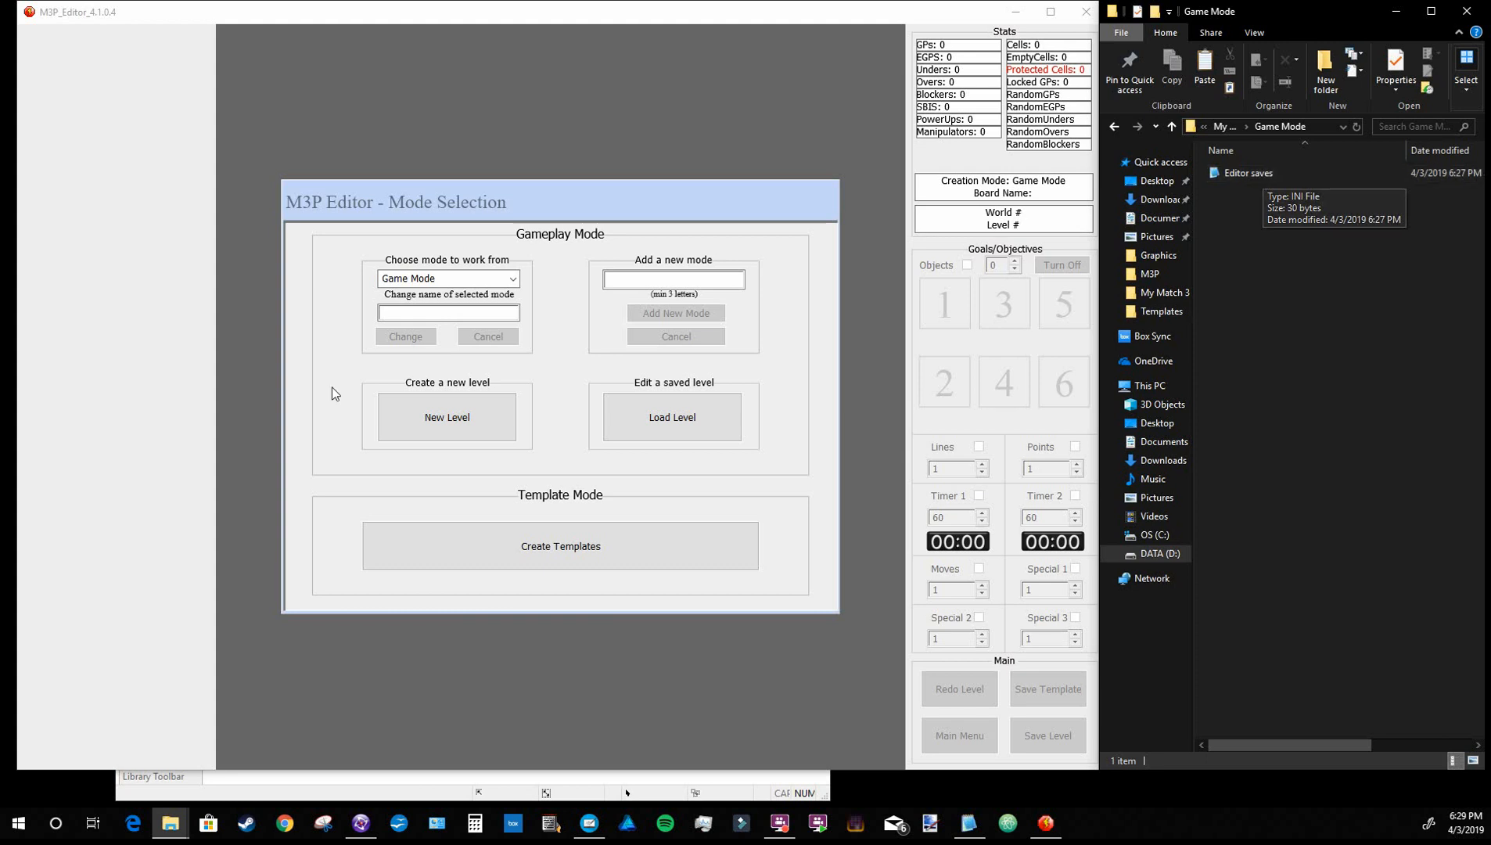
# Start a new level in Game Mode and add its first world, named "World 1"
pyautogui.click(465, 423)
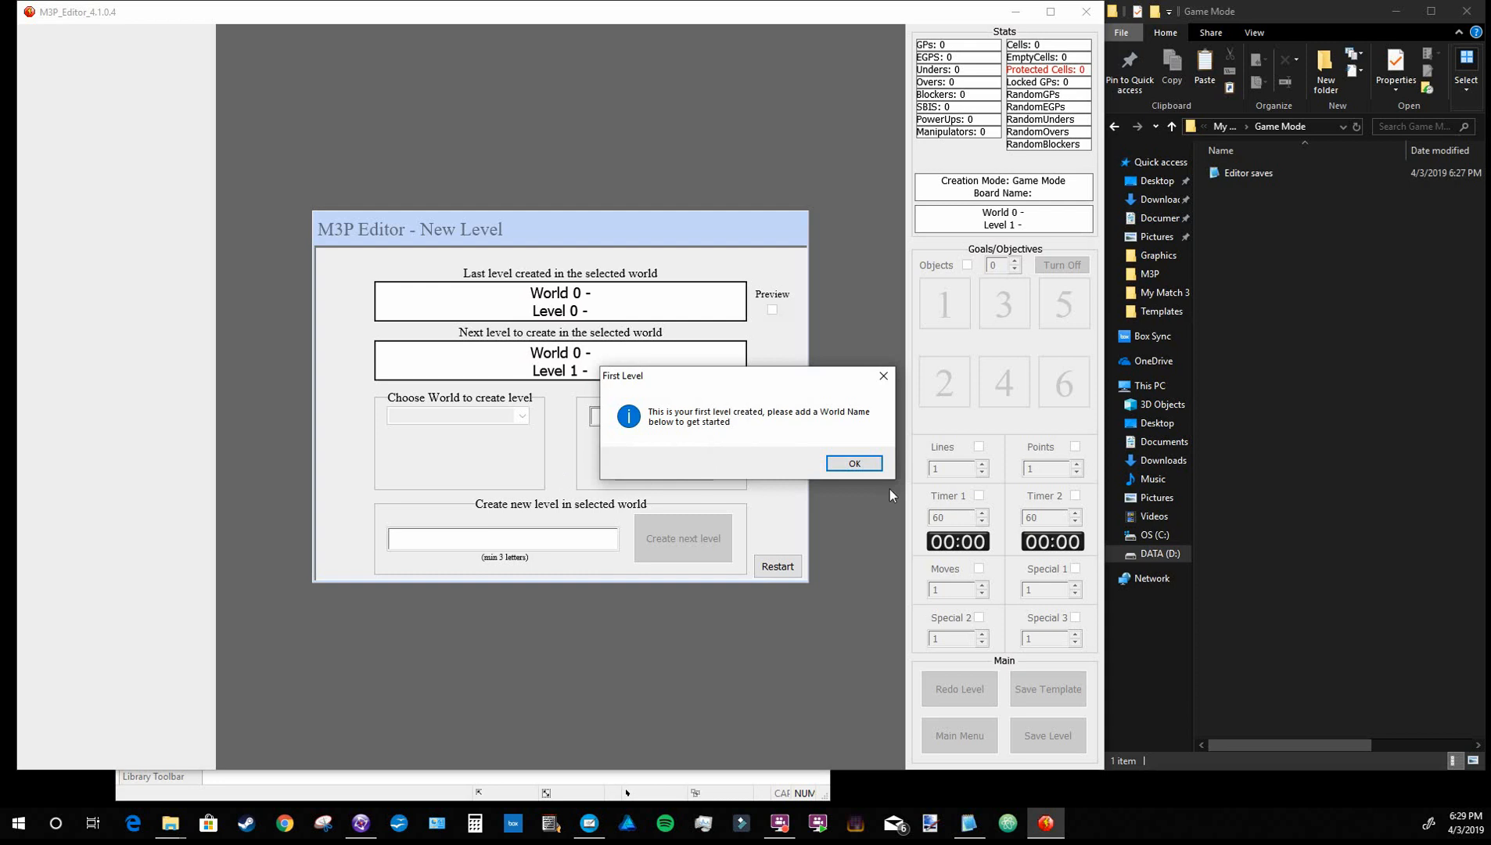
pyautogui.click(854, 463)
pyautogui.write('World 1')
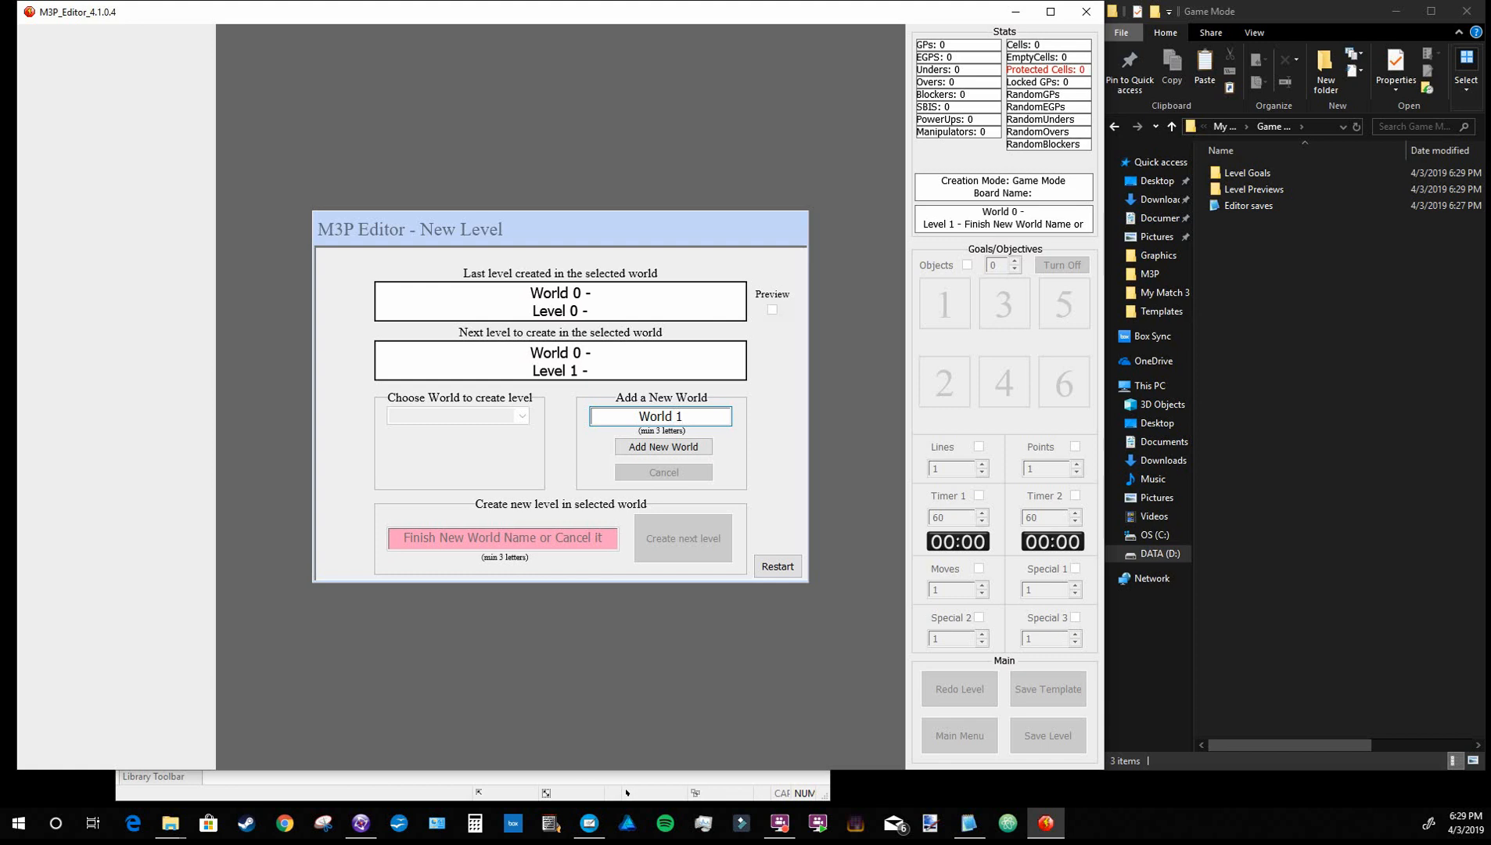
pyautogui.press('Return')
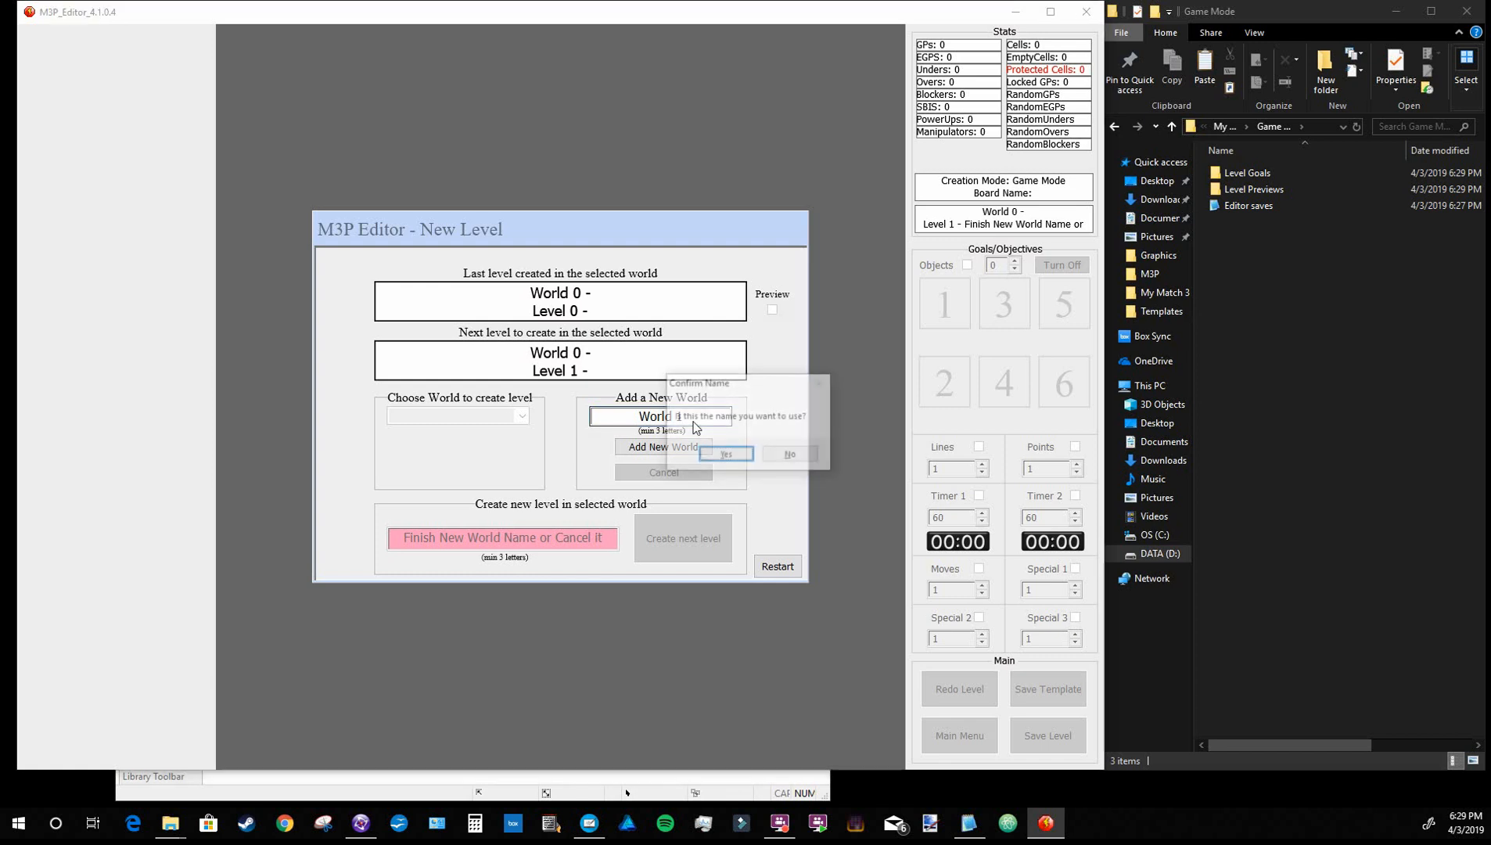
pyautogui.press('Return')
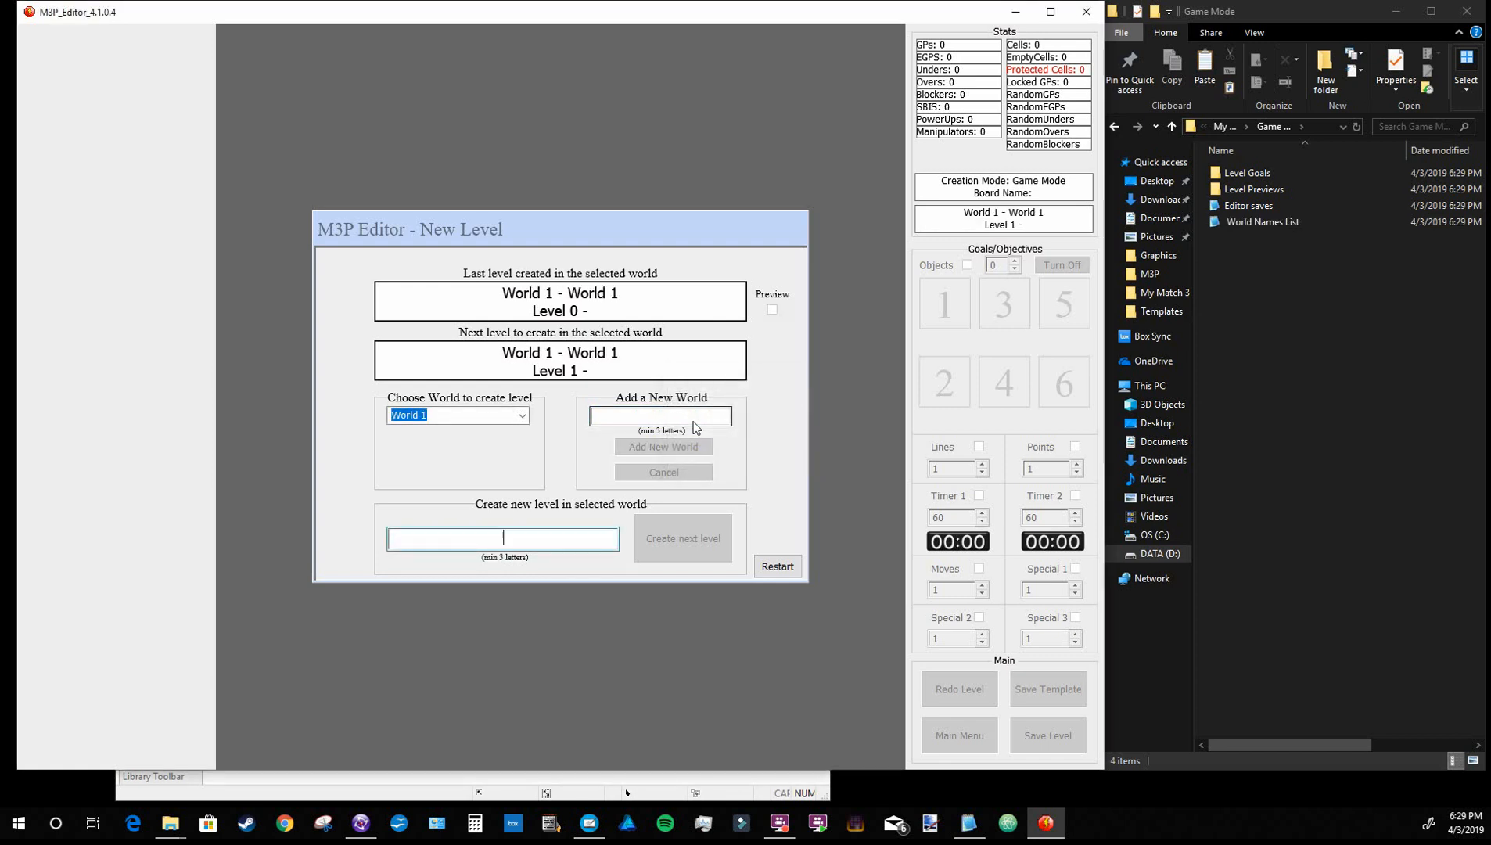
# Create the next level in World 1 with the name "Day1" and confirm it
pyautogui.write('Day')
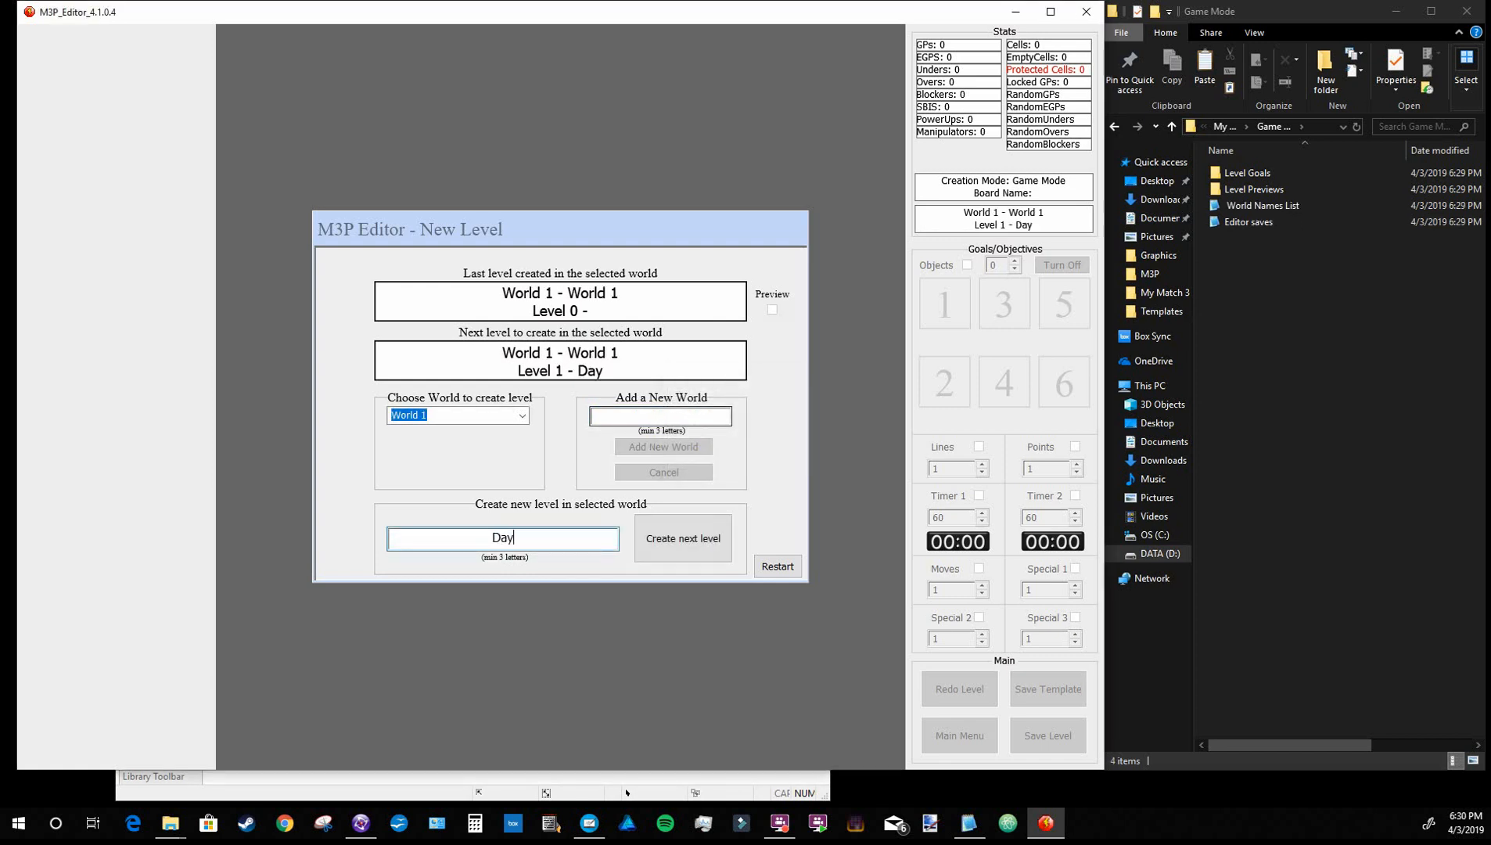
pyautogui.write('1')
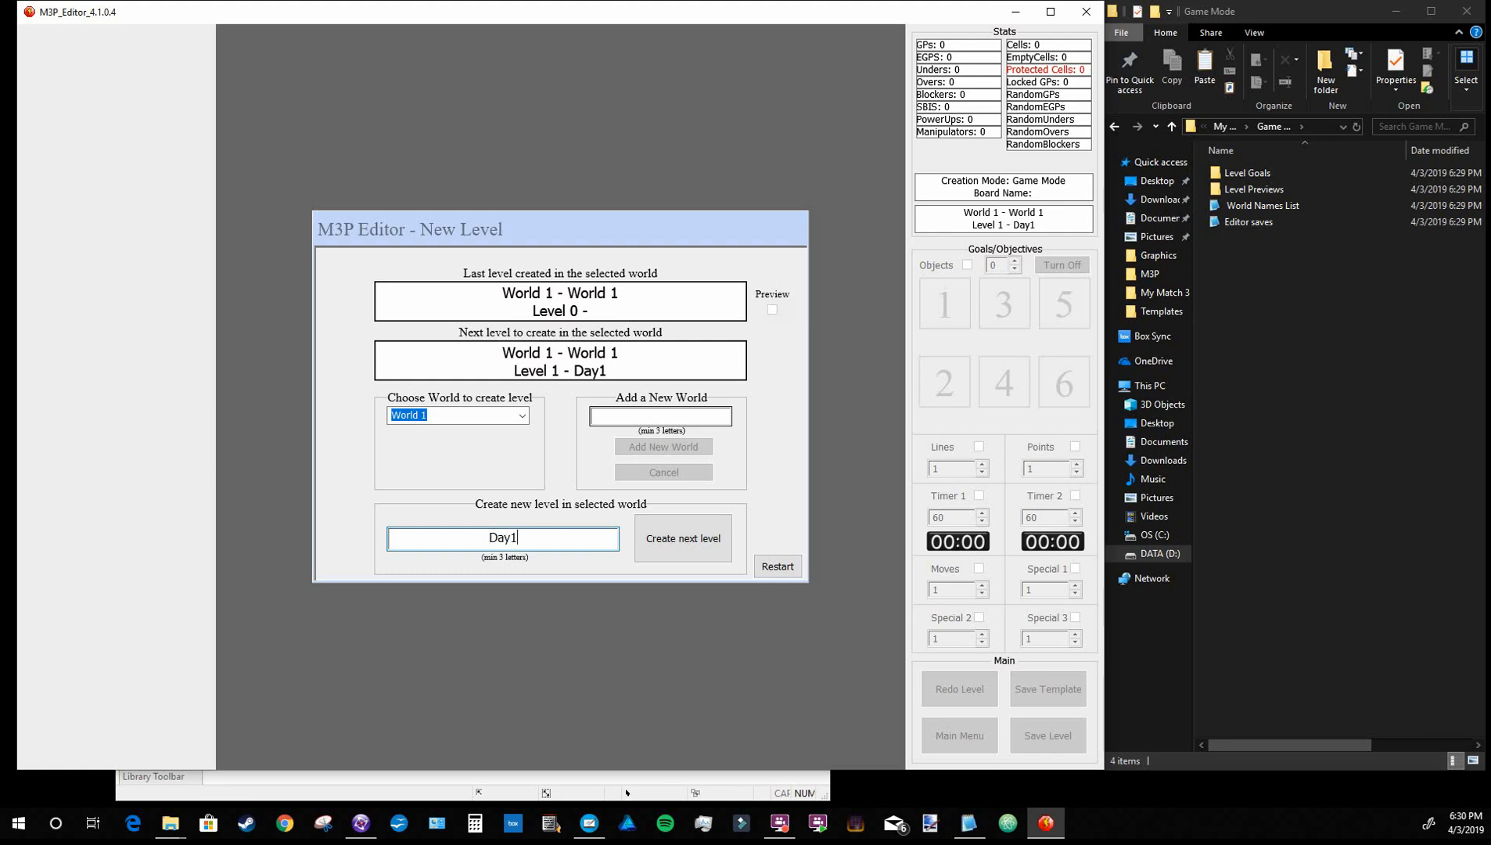
pyautogui.press('Return')
pyautogui.press('Return')
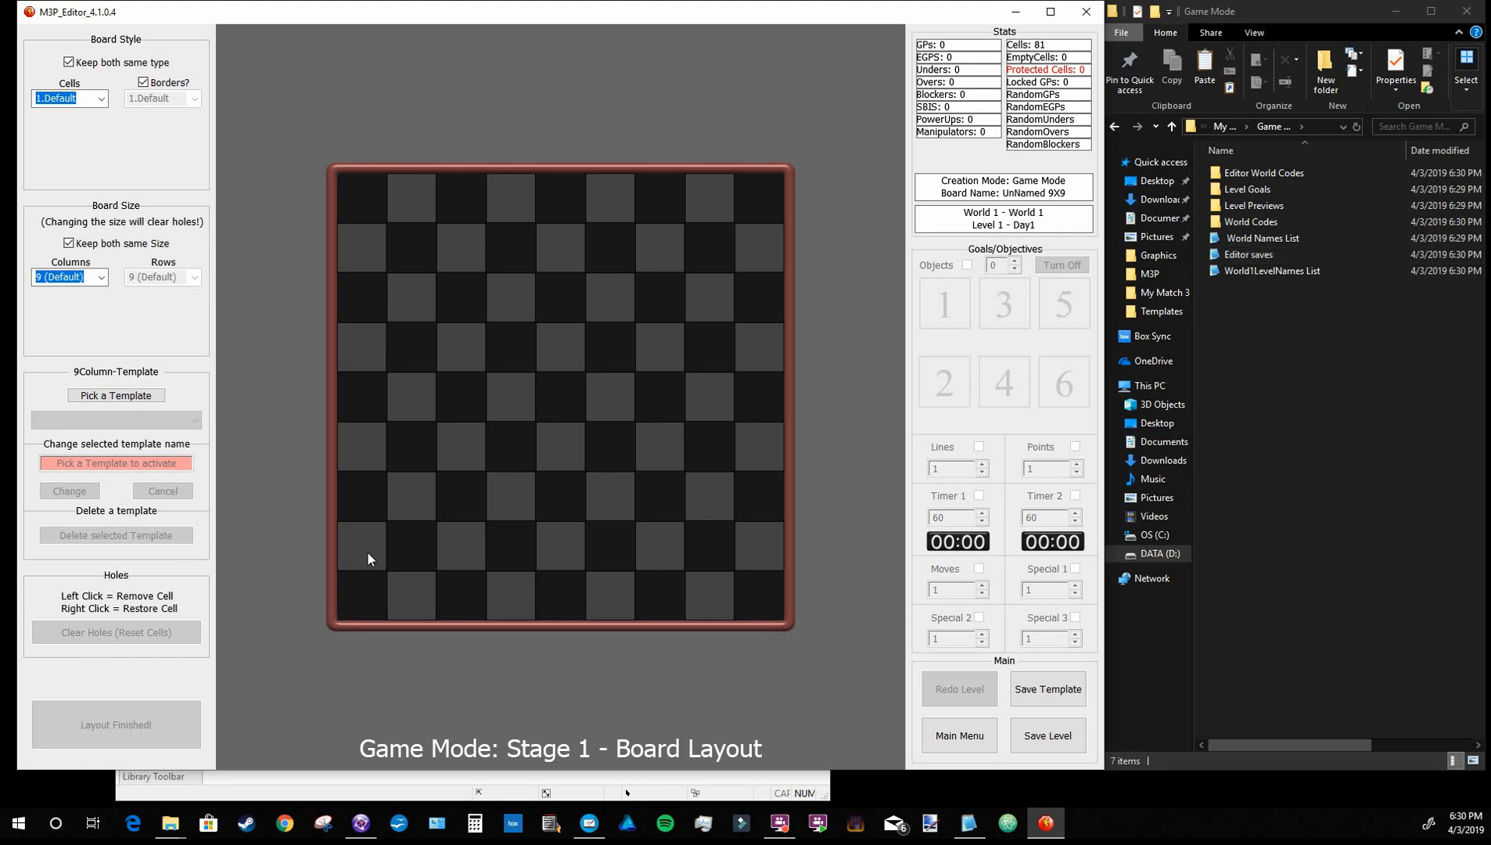
# Remove the board cell in column 3, row 7, and check the contents of Game Mode's World Codes folder
pyautogui.click(439, 513)
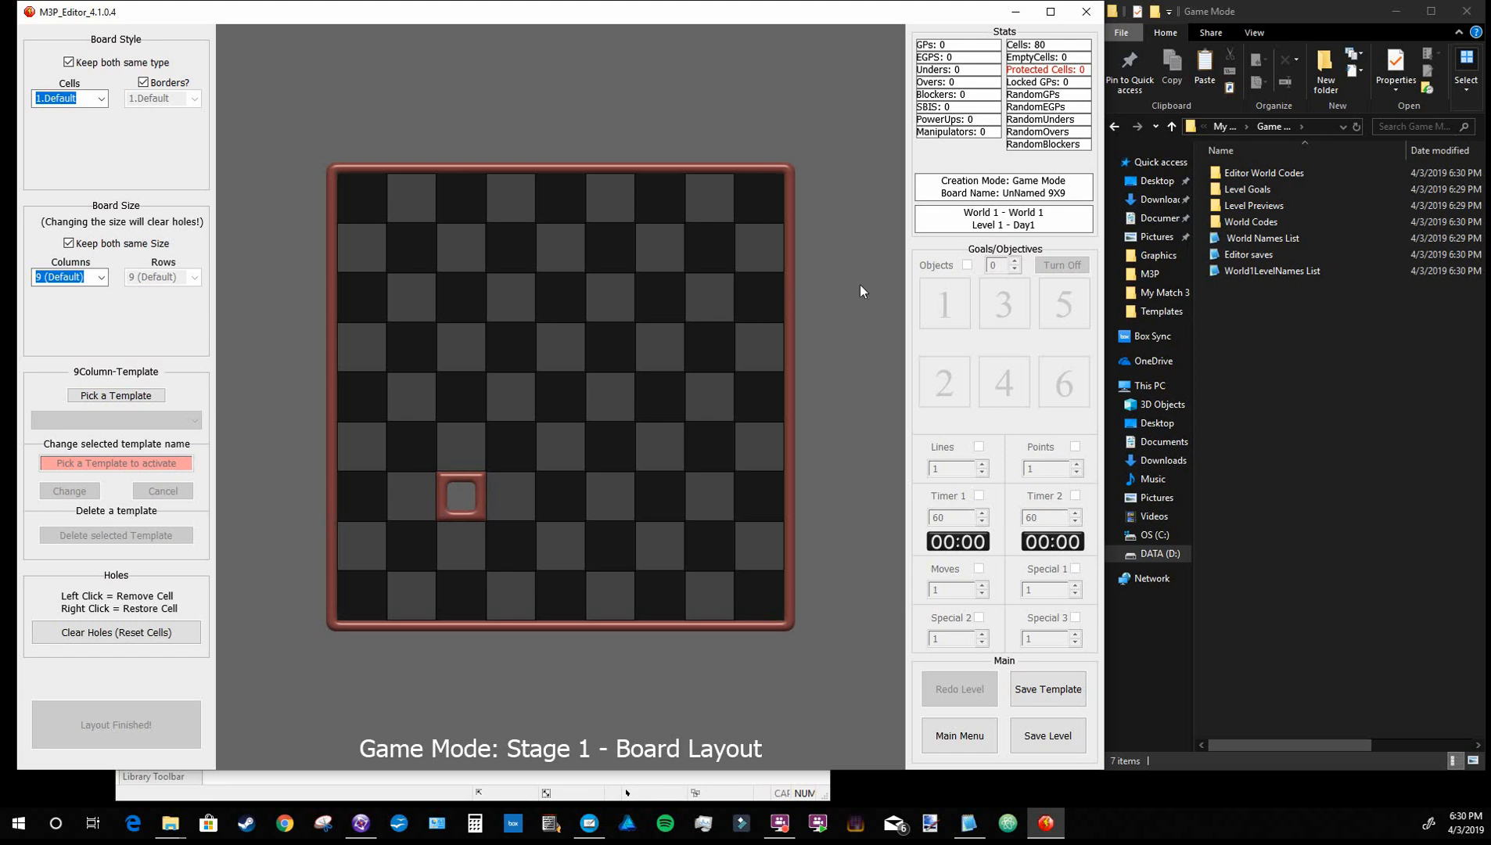
pyautogui.doubleClick(1267, 223)
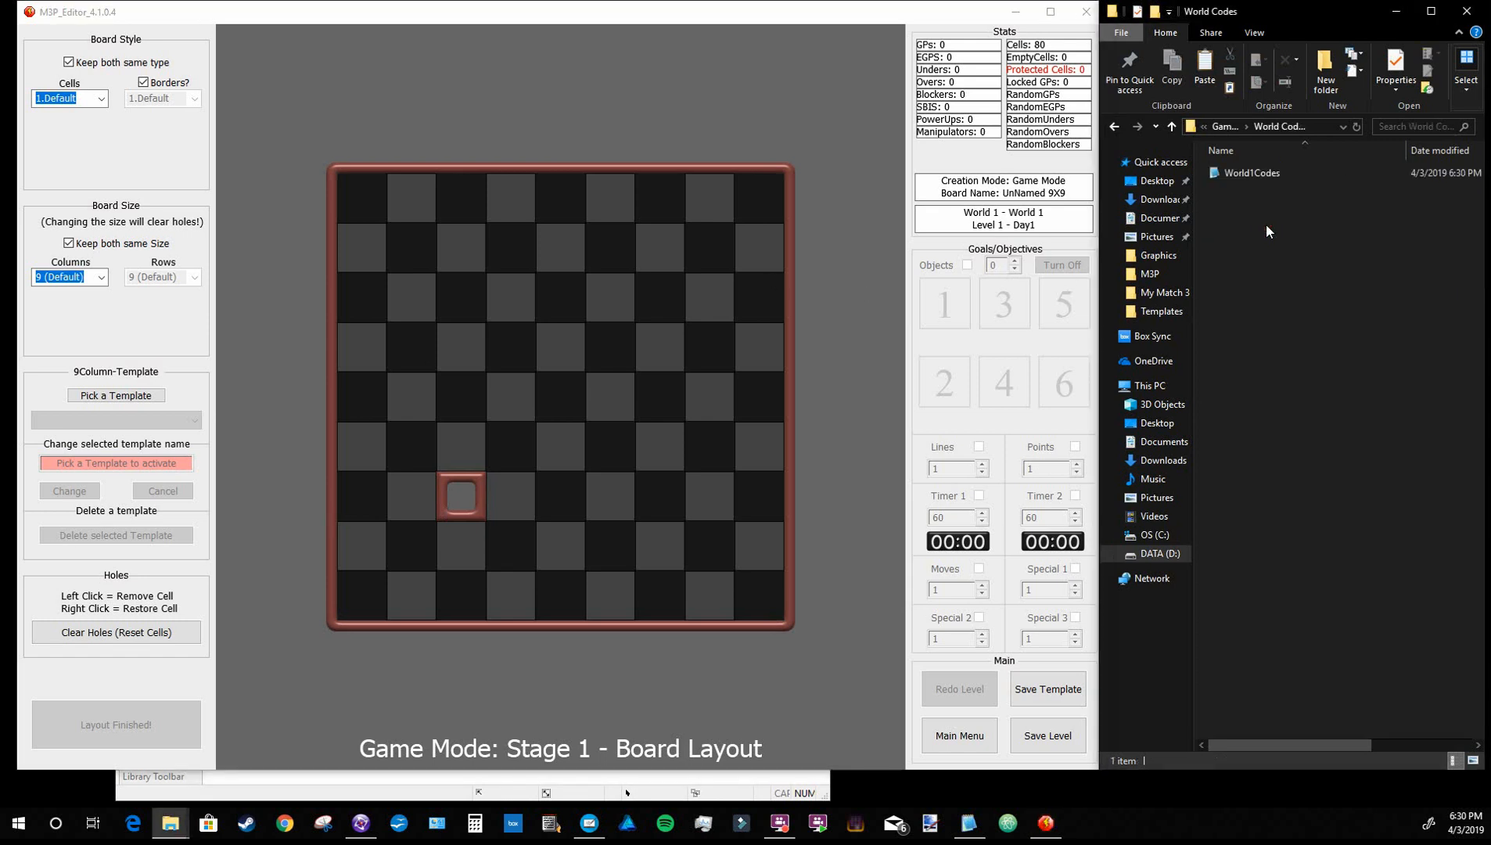
pyautogui.click(1173, 127)
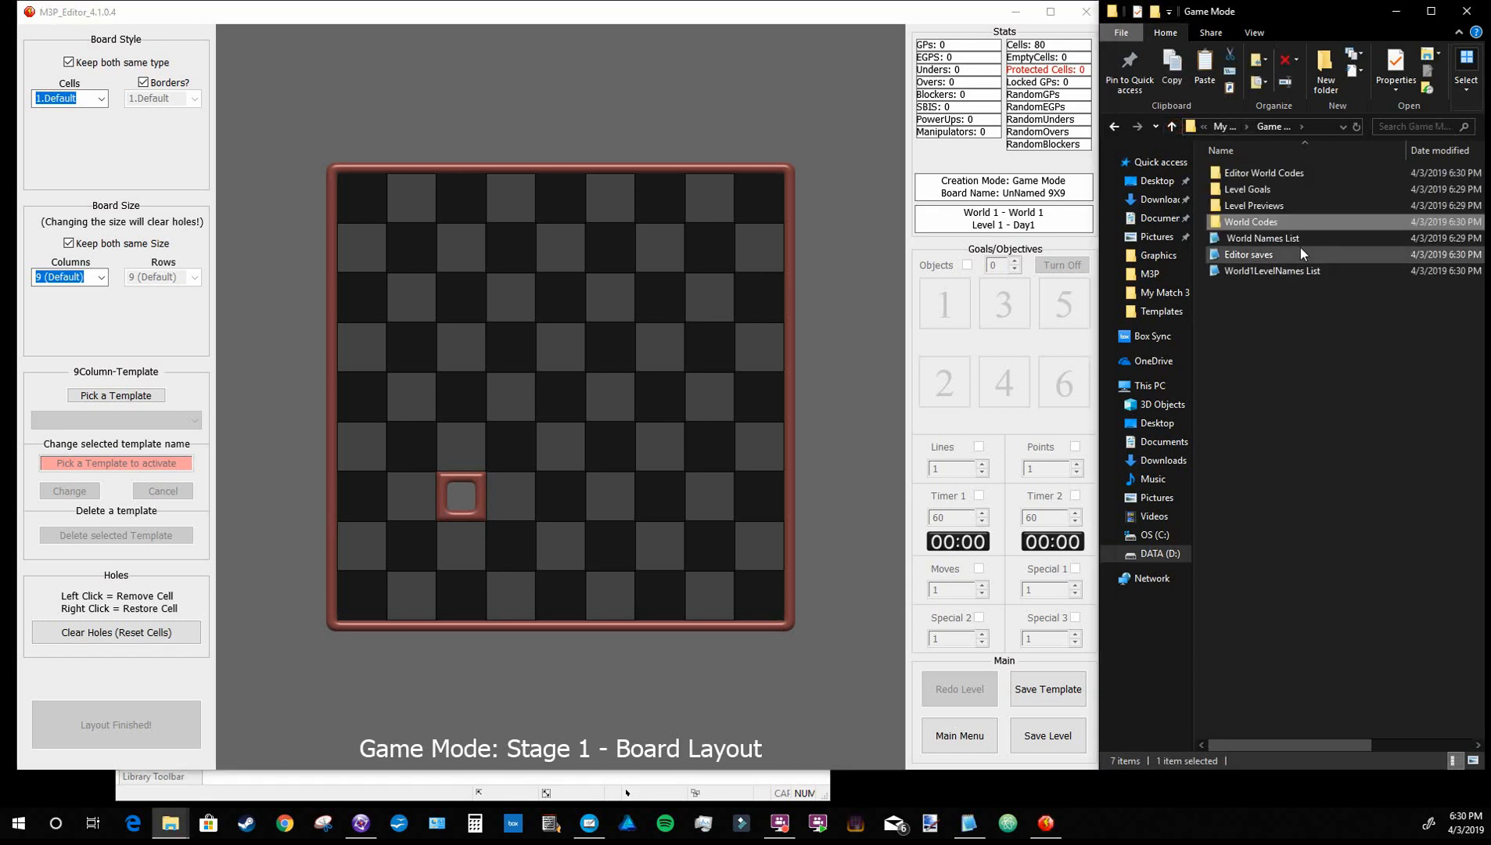
# Open the World1Codes file in the World Codes folder, examine the entries stored for Level1, and close it
pyautogui.doubleClick(1263, 222)
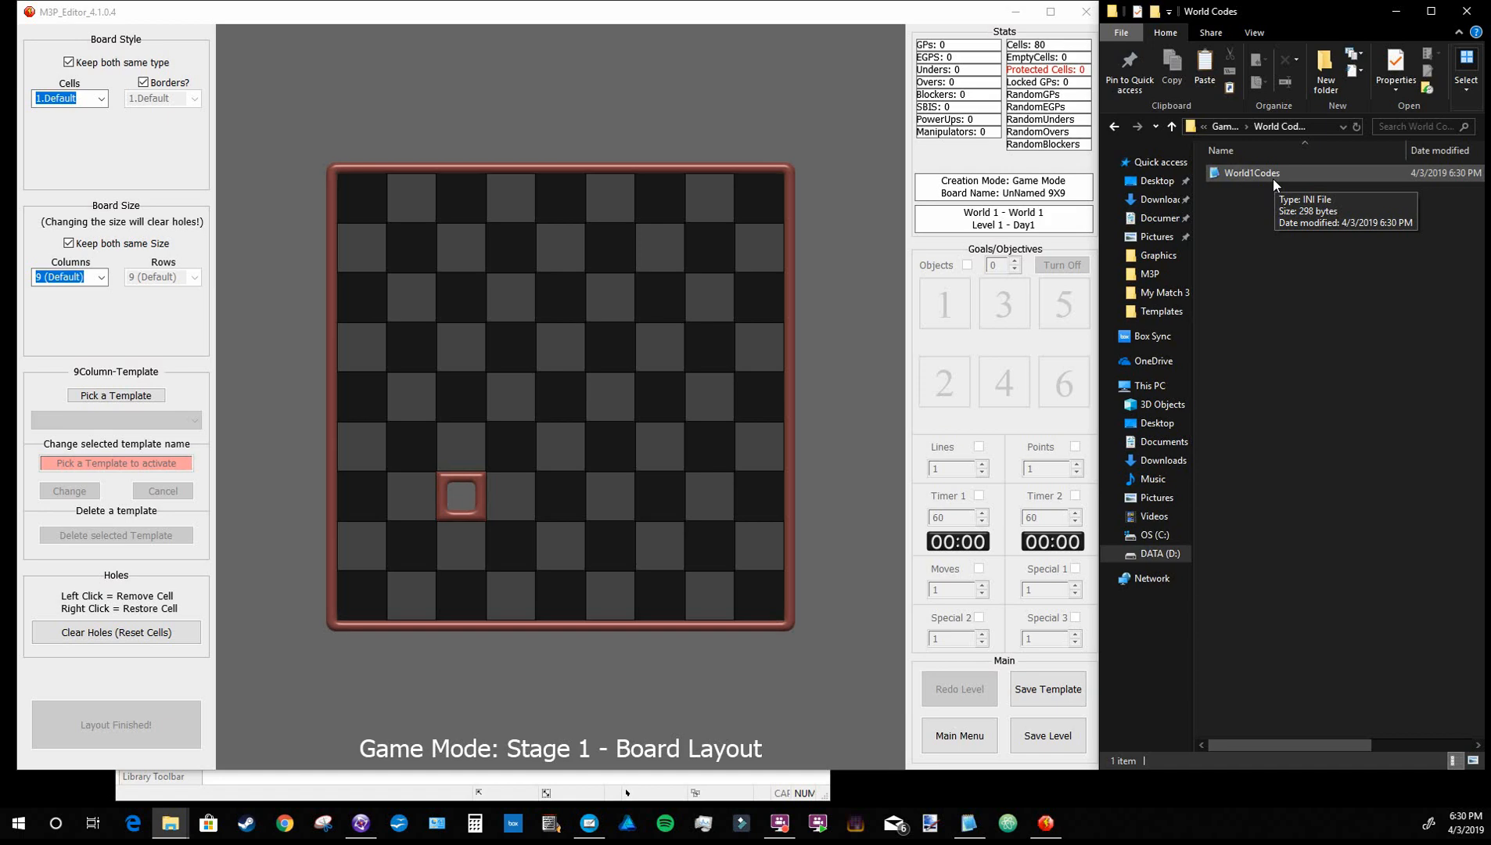
pyautogui.doubleClick(1275, 174)
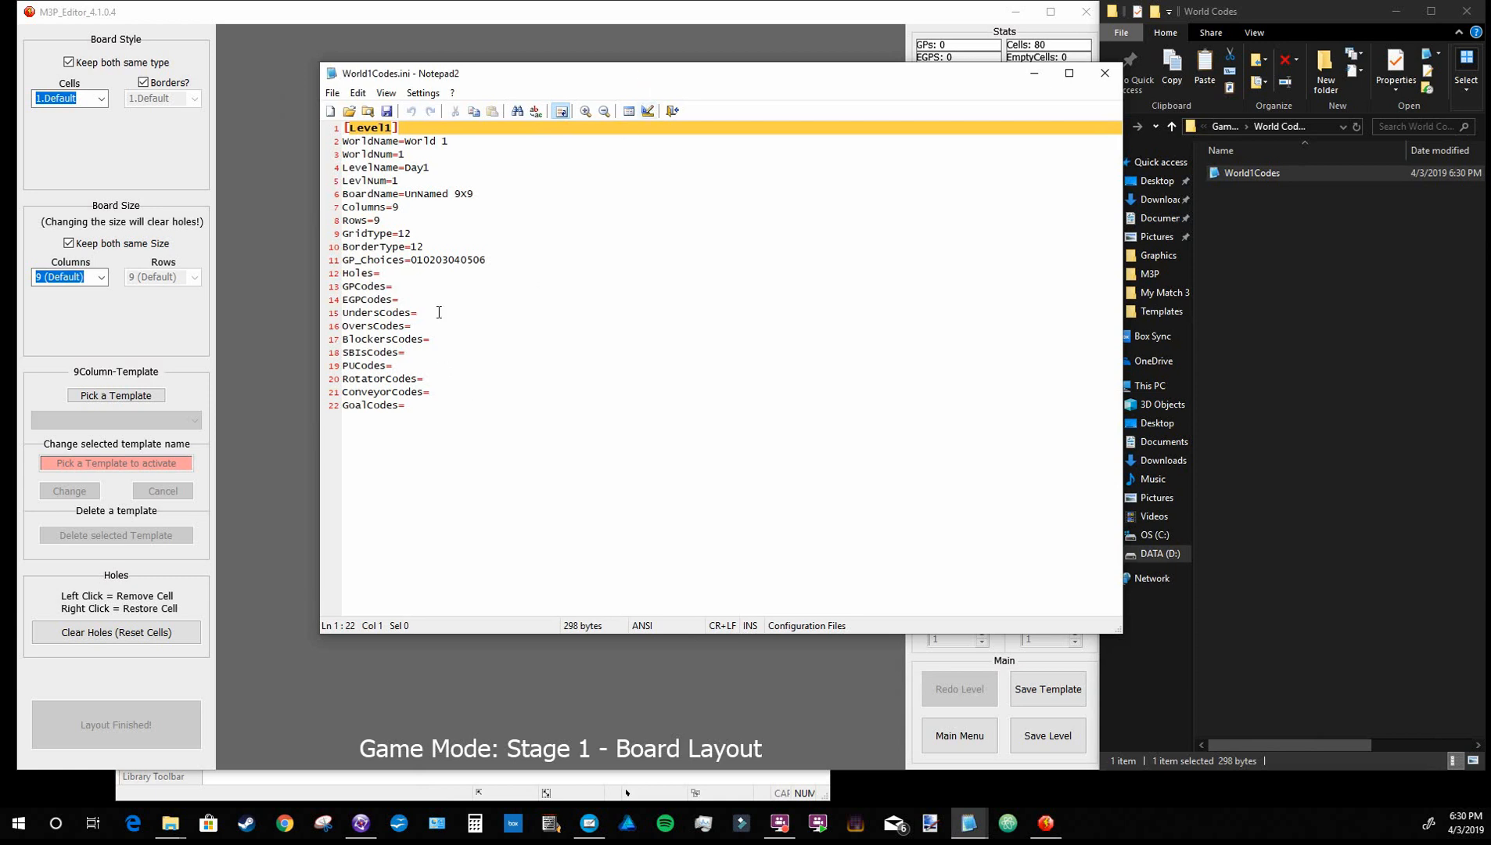
pyautogui.click(1105, 74)
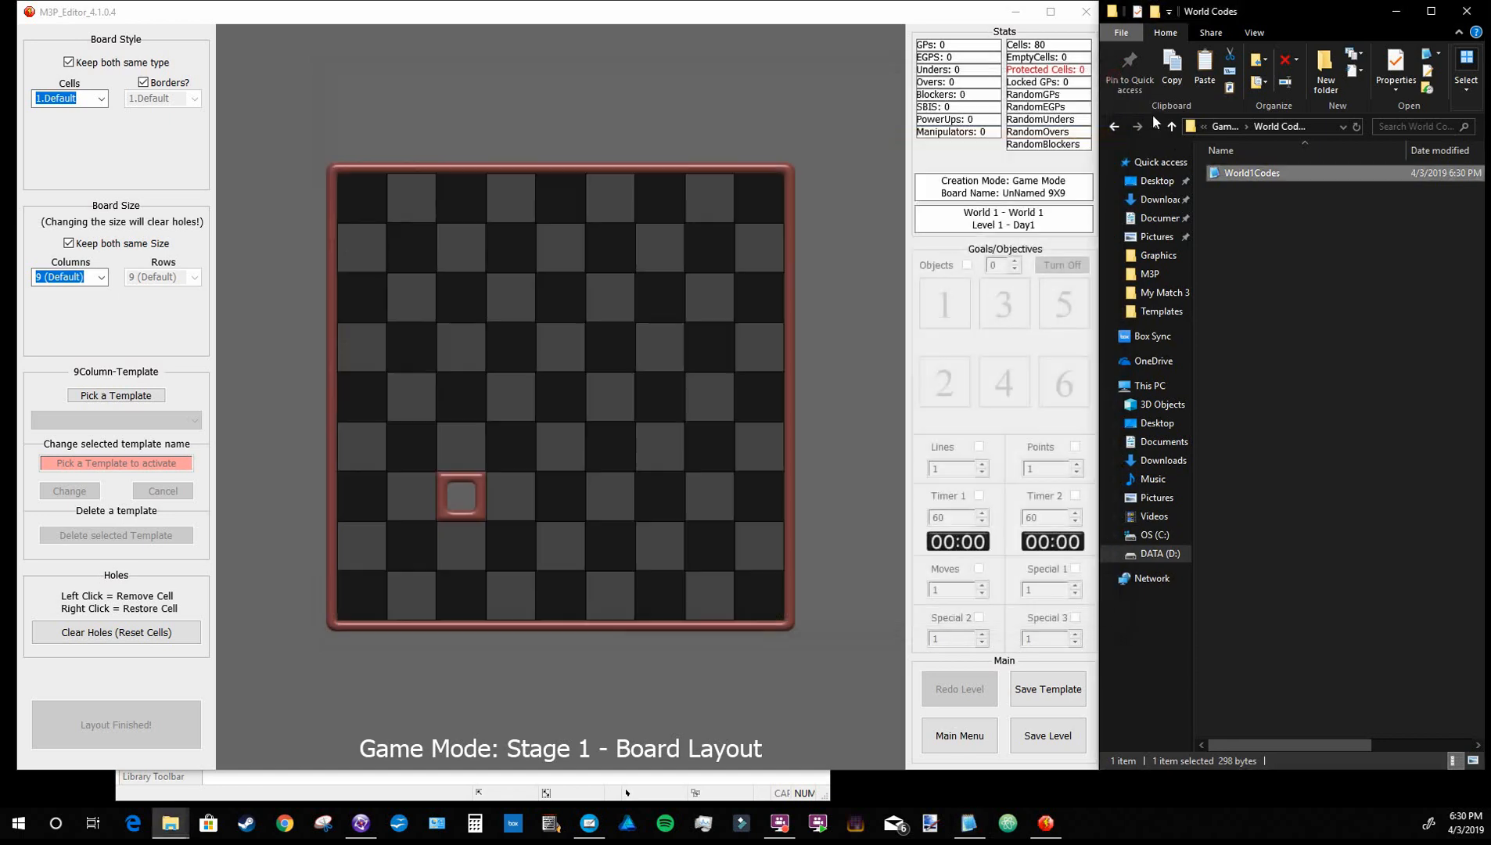
# Leave the Day1 board layout for the main menu and start another new level in Game Mode
pyautogui.click(980, 742)
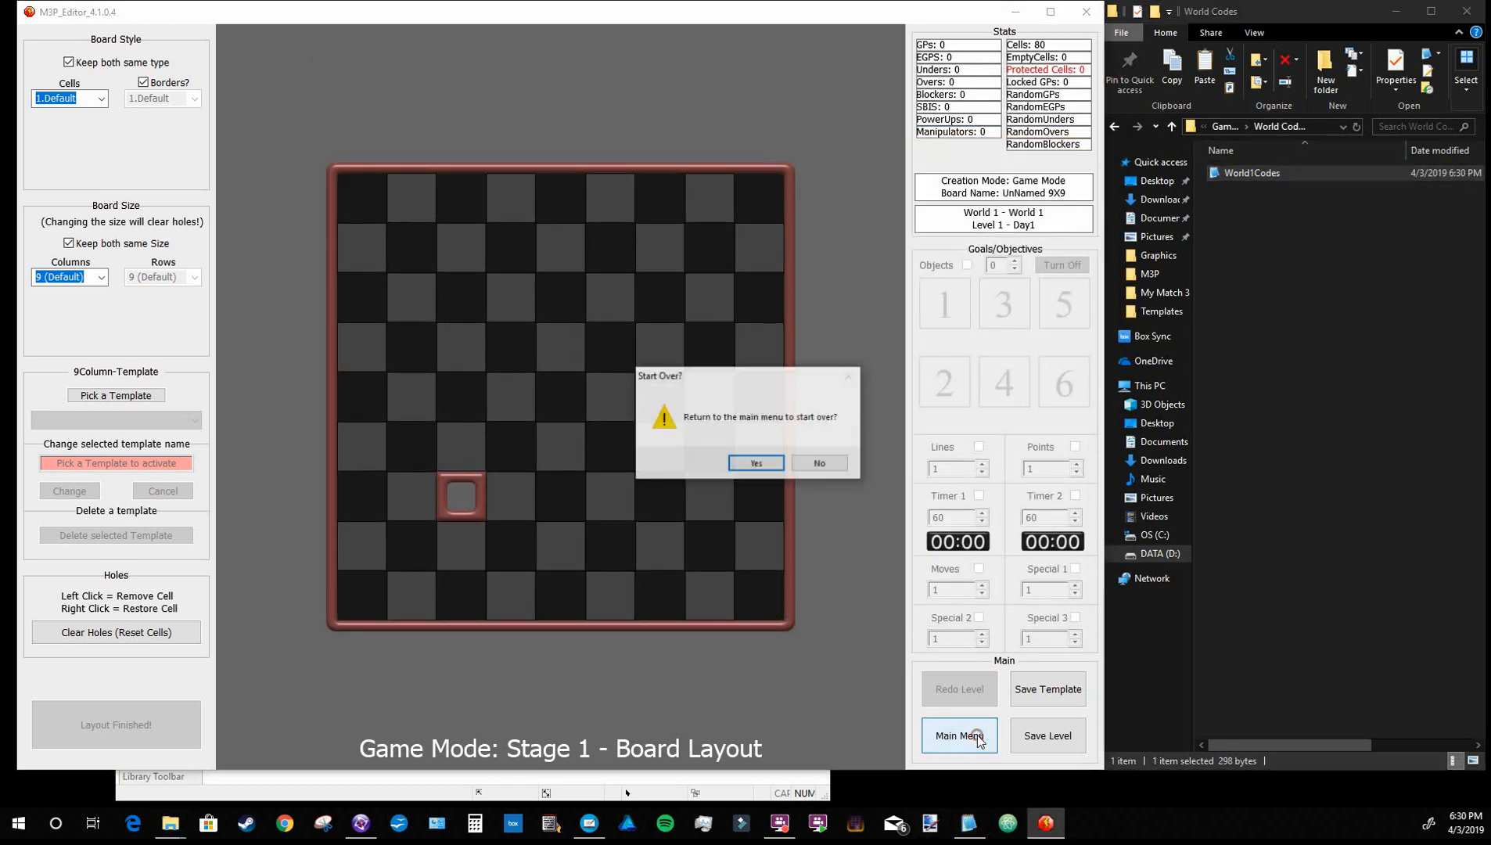
pyautogui.click(764, 464)
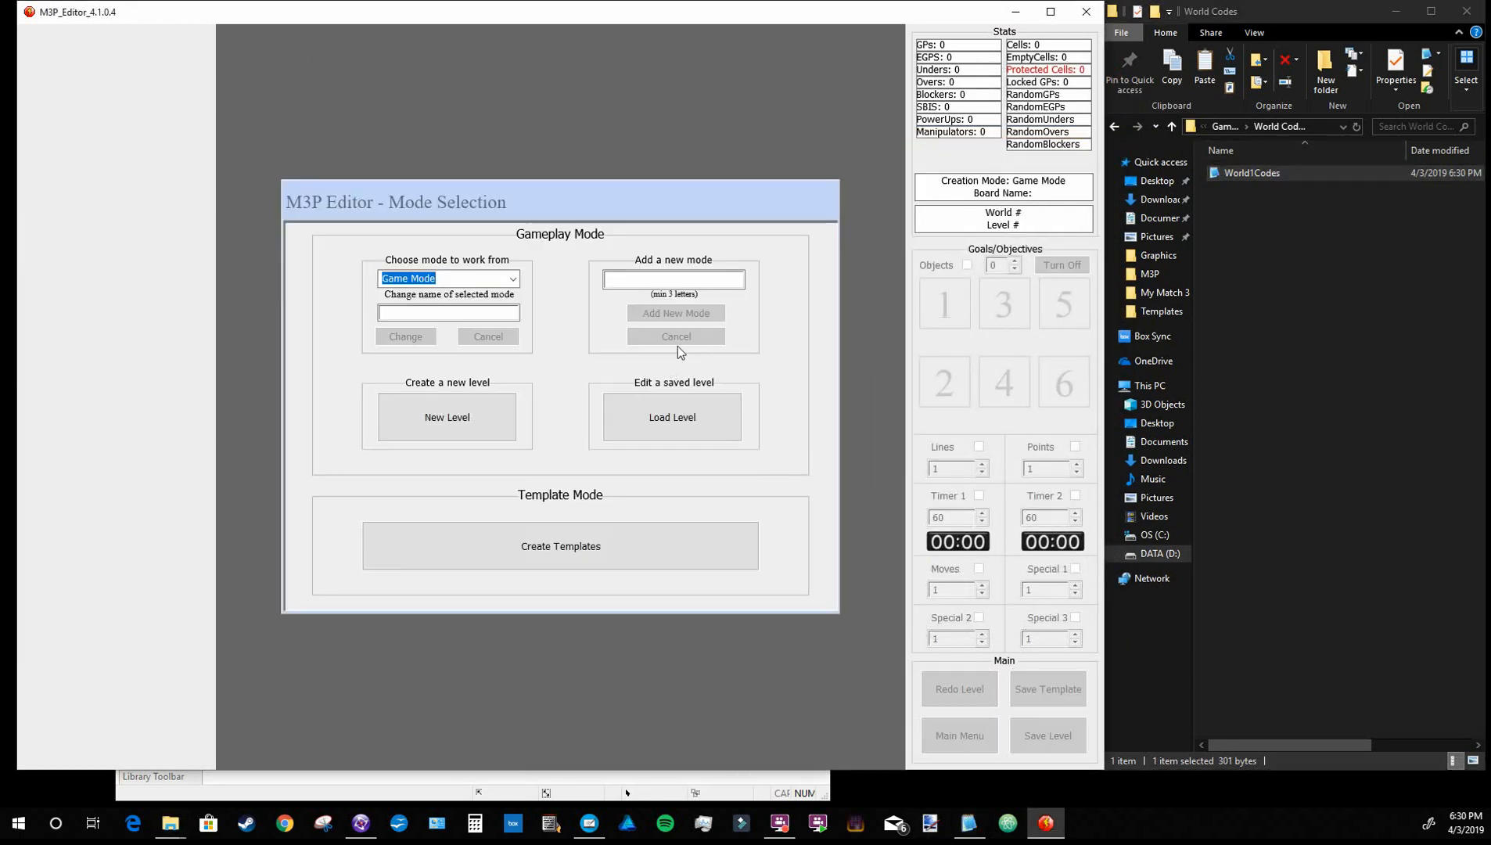
pyautogui.click(482, 429)
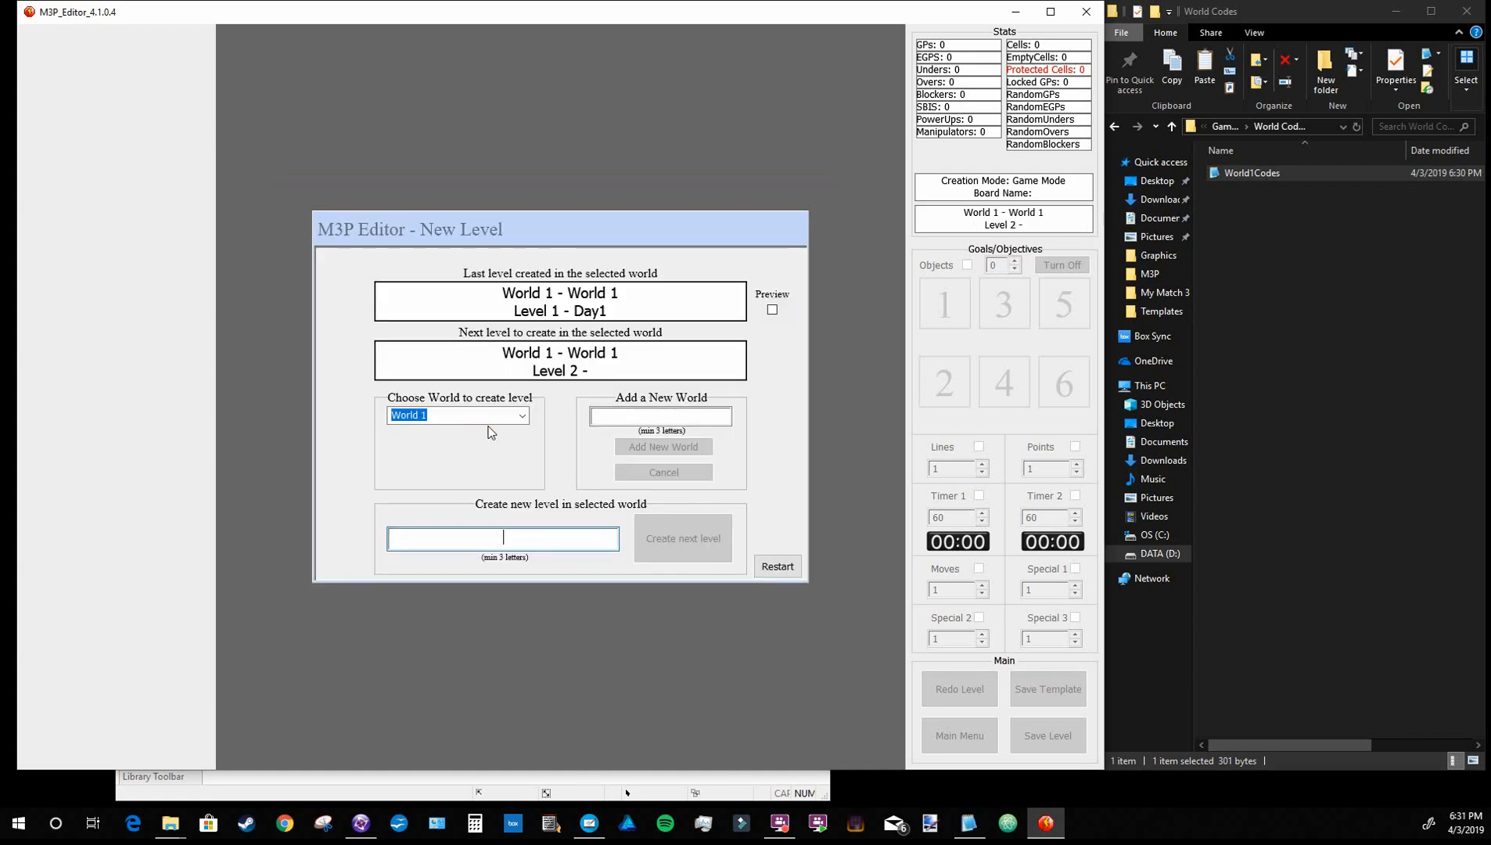
# Add a second world to Game Mode with the name "World 2" and confirm it
pyautogui.click(690, 416)
pyautogui.write('World 2')
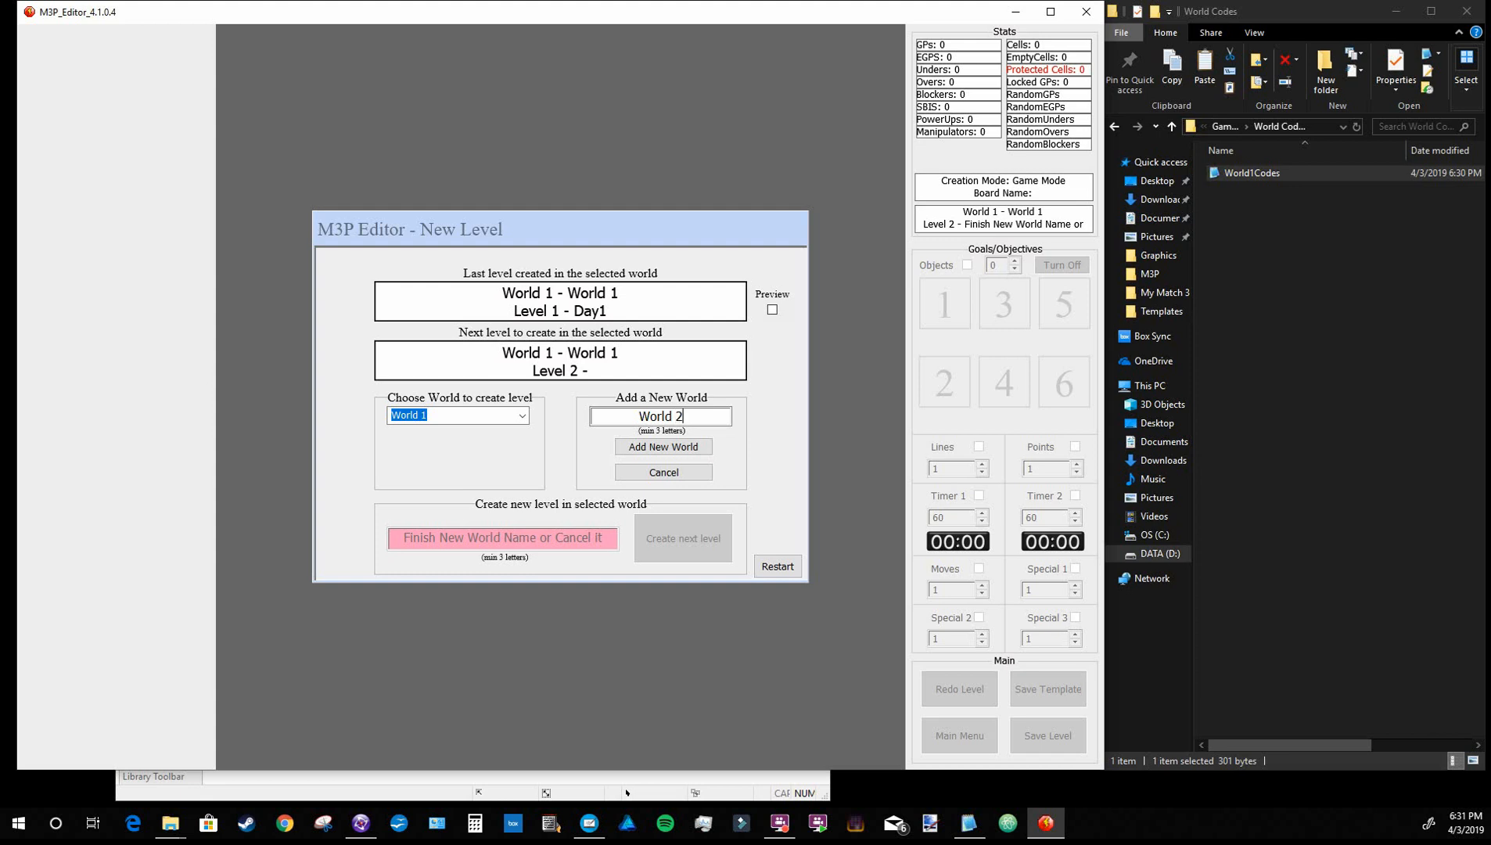
pyautogui.press('Return')
pyautogui.press('Return')
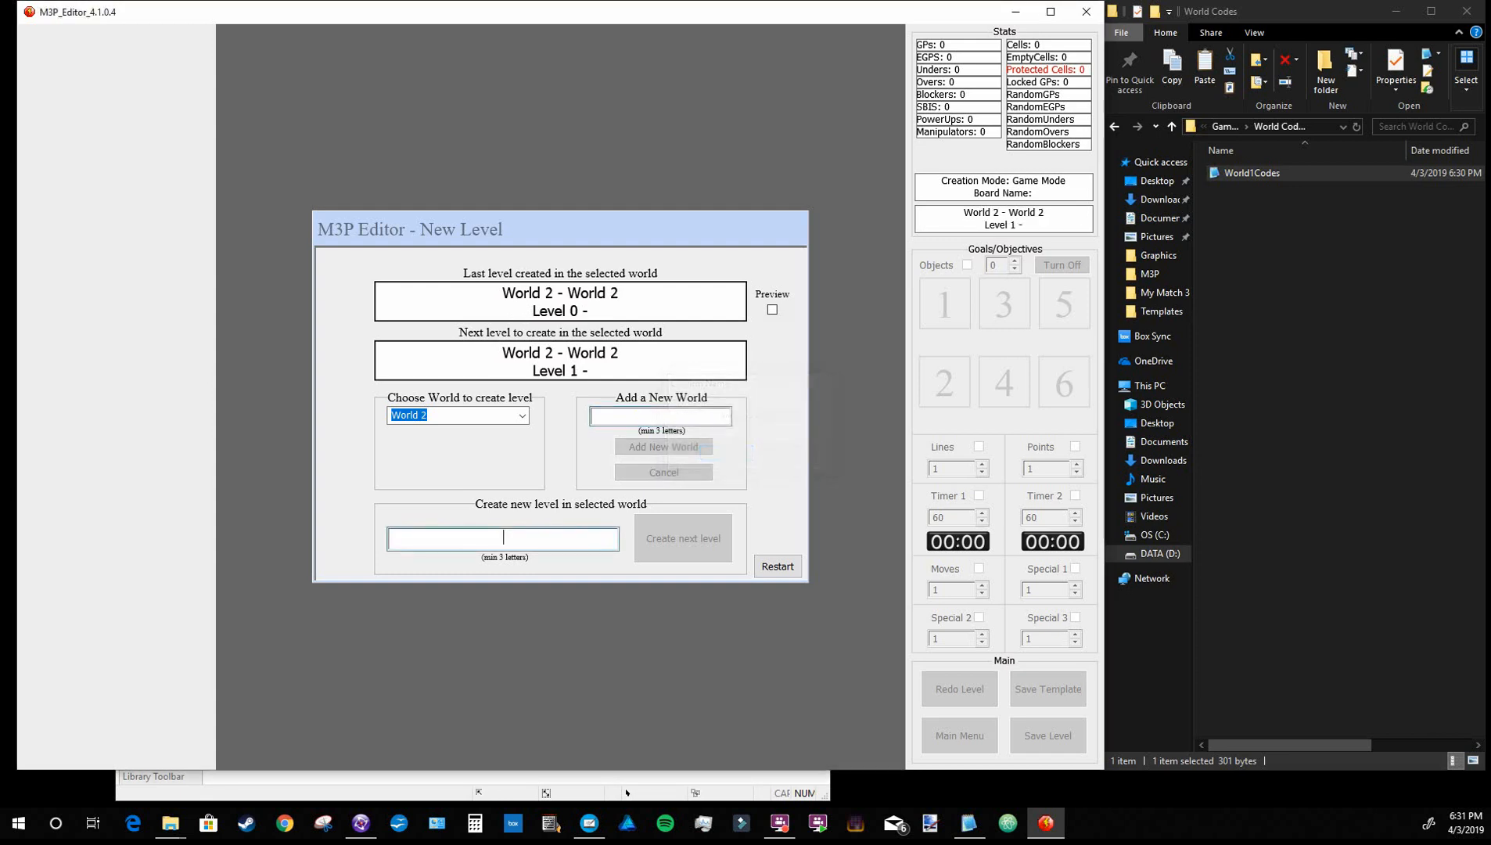
# Create the first level of World 2 with the name "Day 1" and confirm it
pyautogui.write('Day 1')
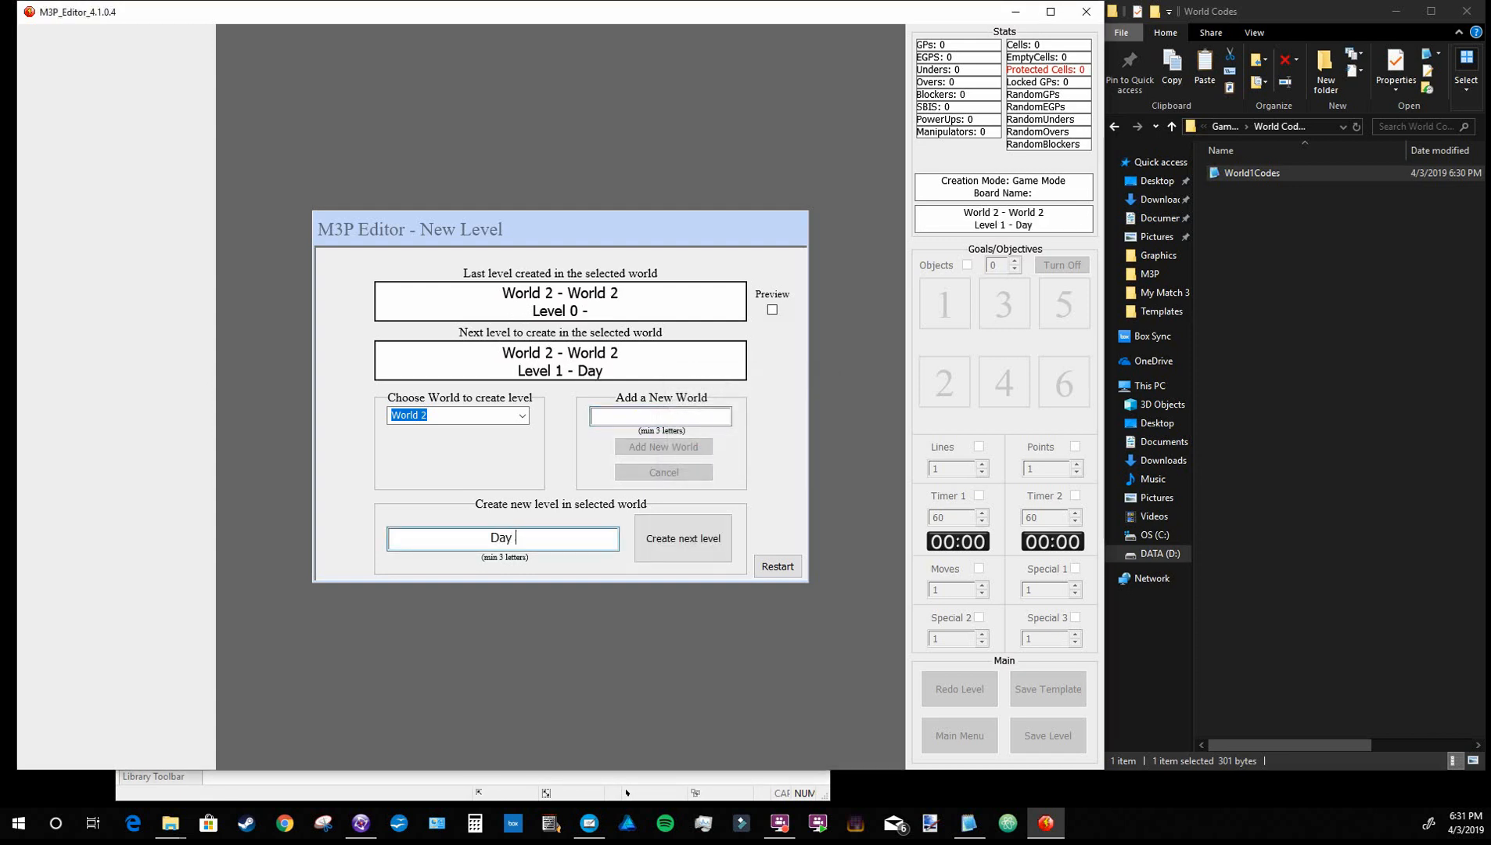
pyautogui.press('Return')
pyautogui.press('Return')
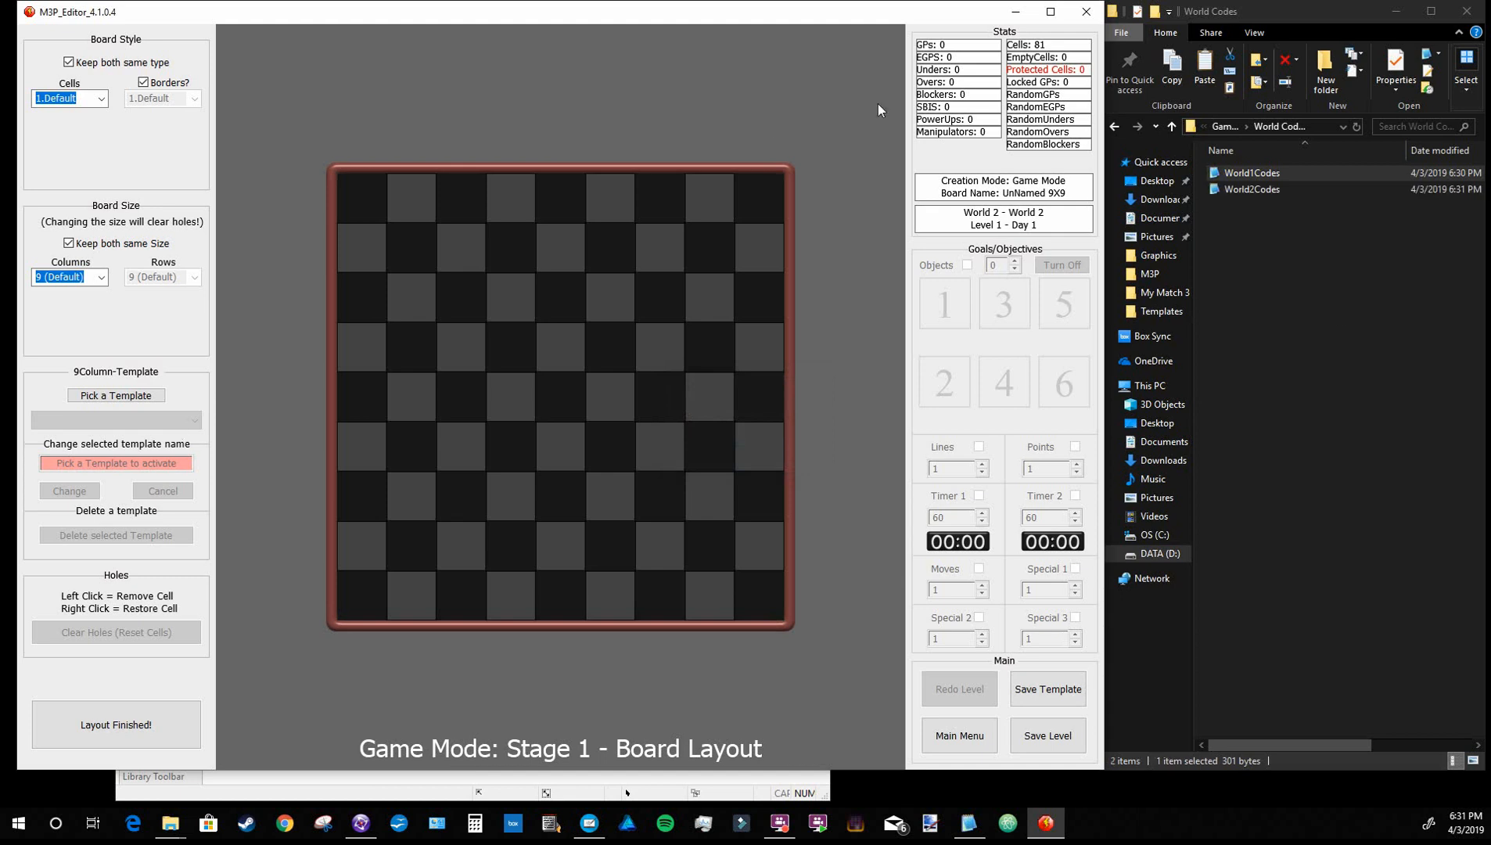
# Select the World2Codes file in the World Codes folder, and return the editor to its main menu
pyautogui.click(1253, 189)
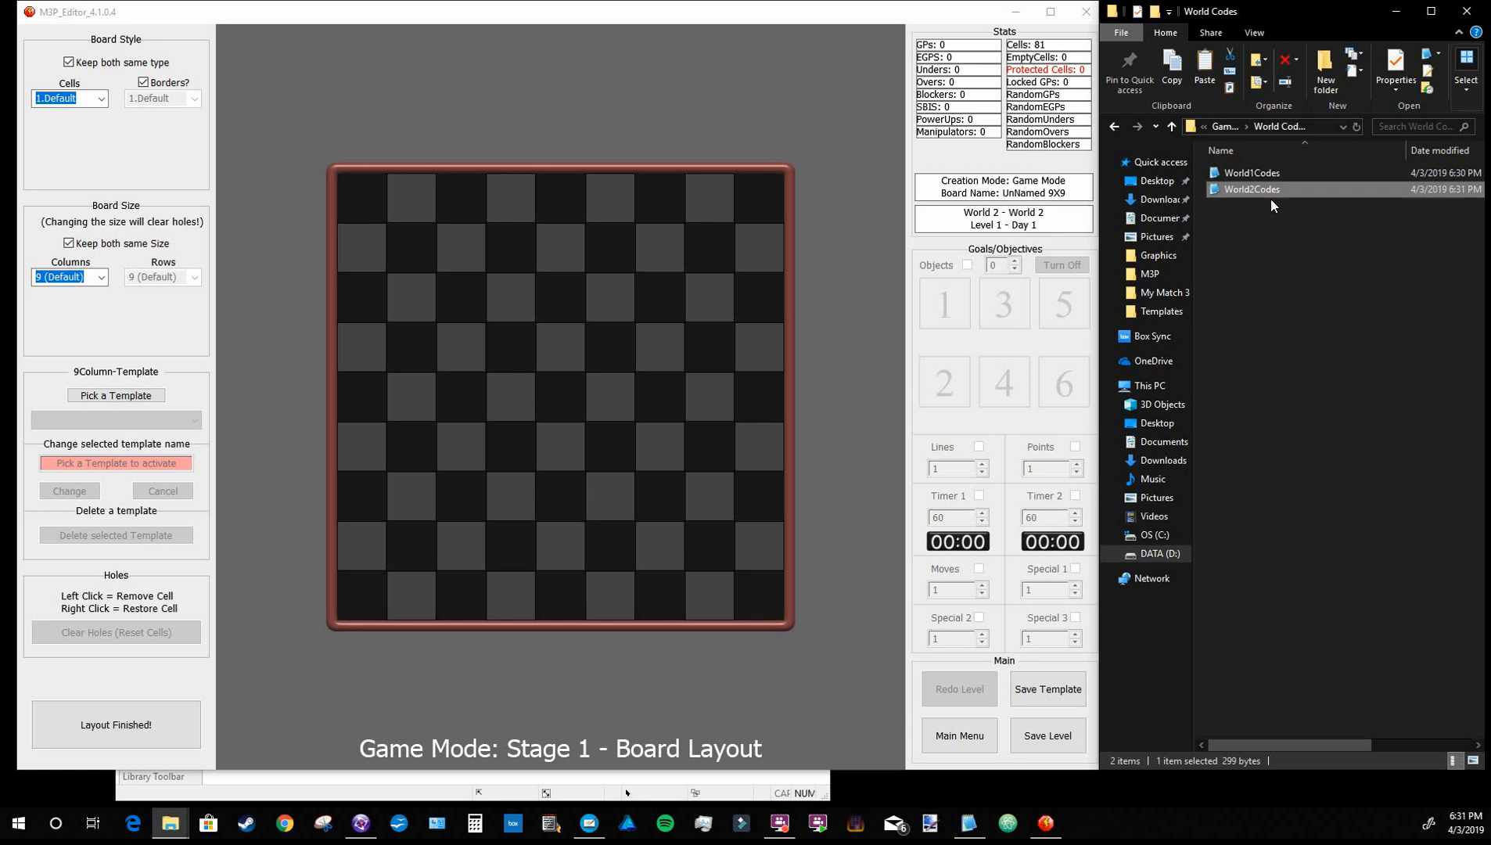
pyautogui.click(978, 743)
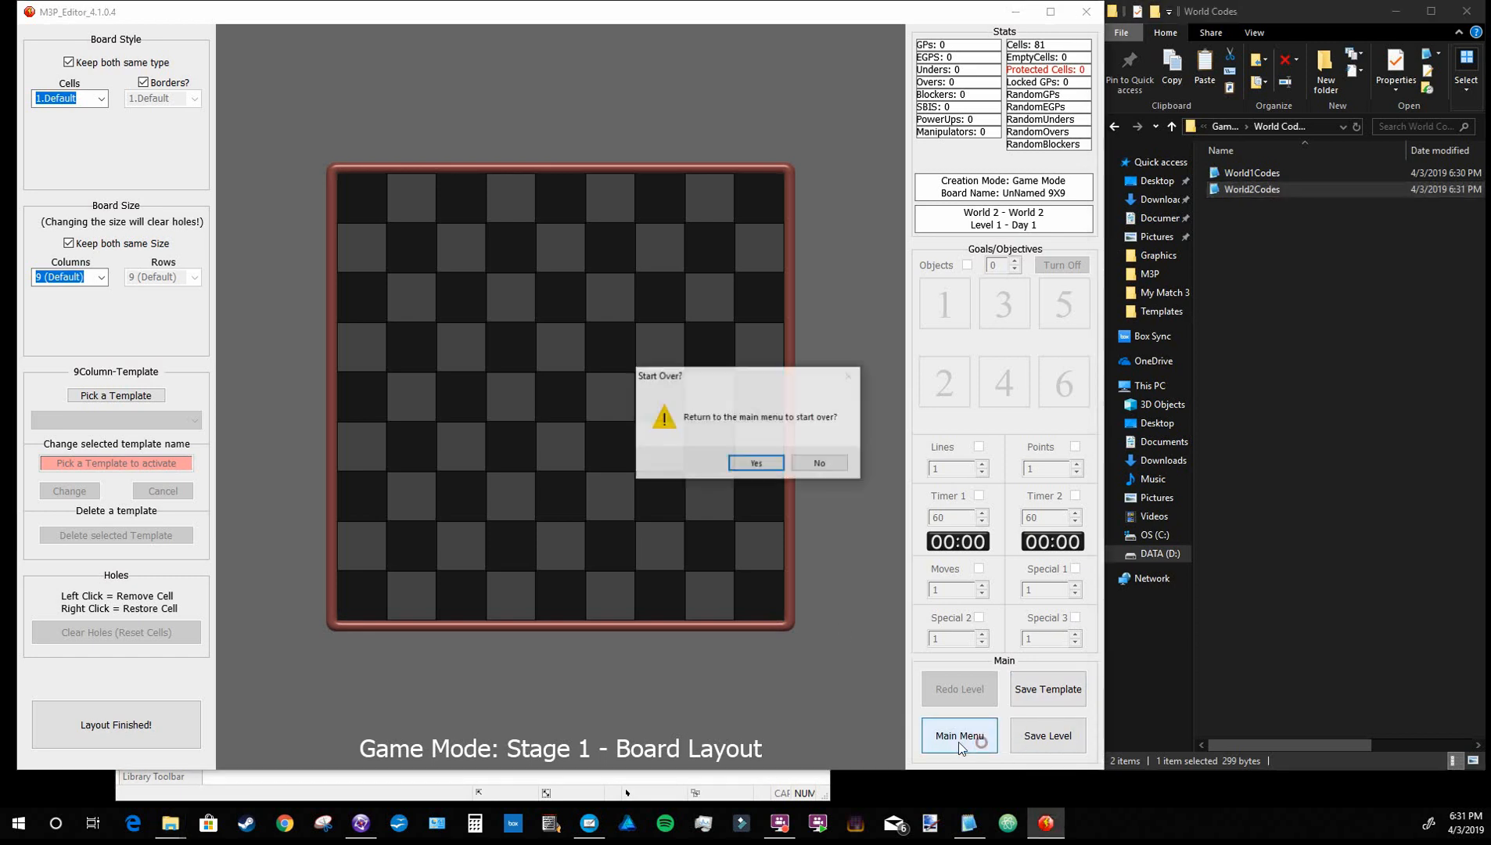
pyautogui.click(765, 467)
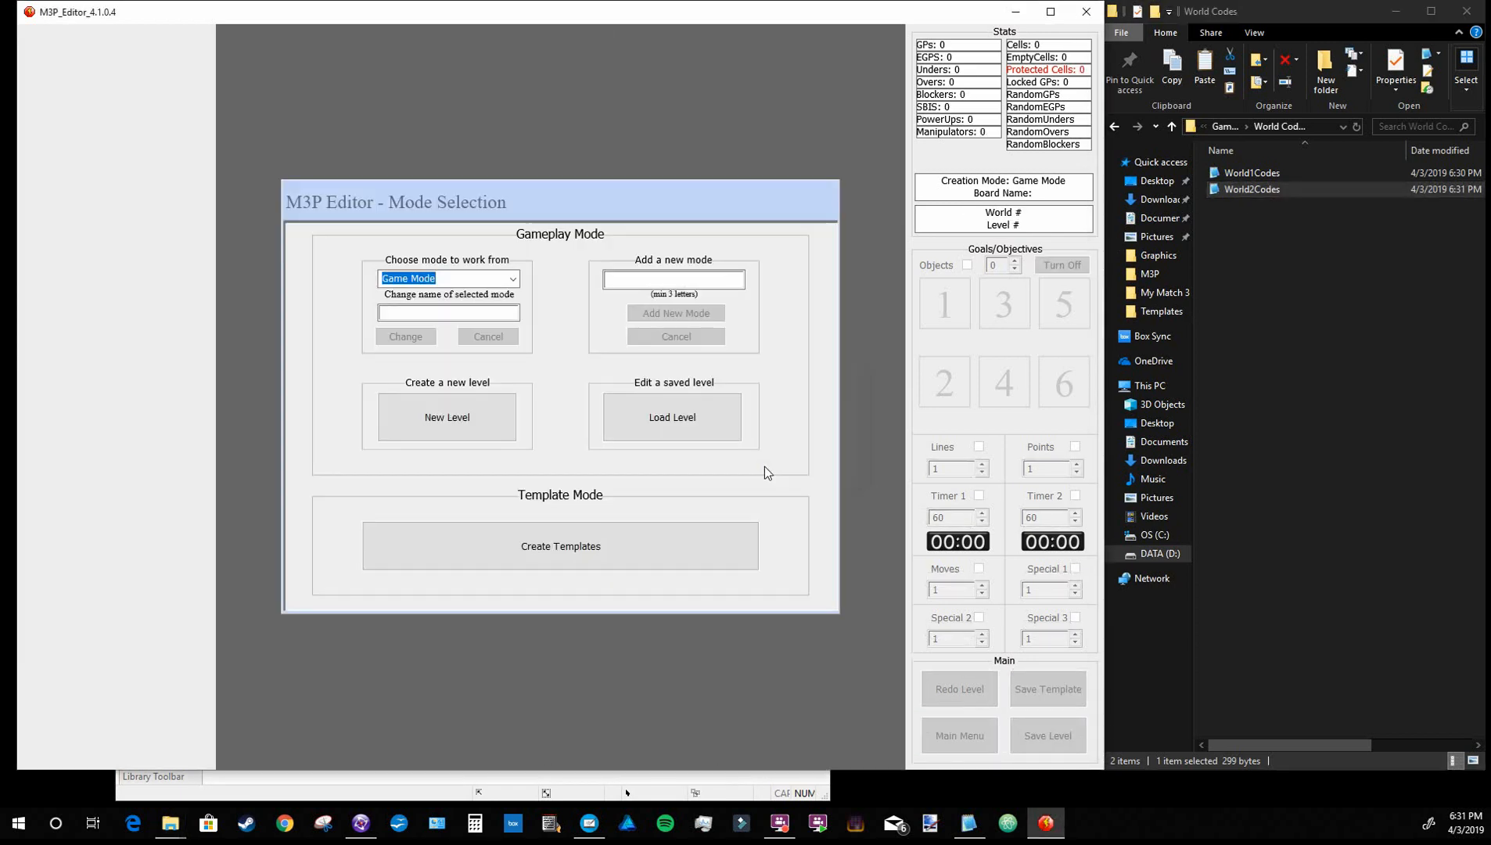